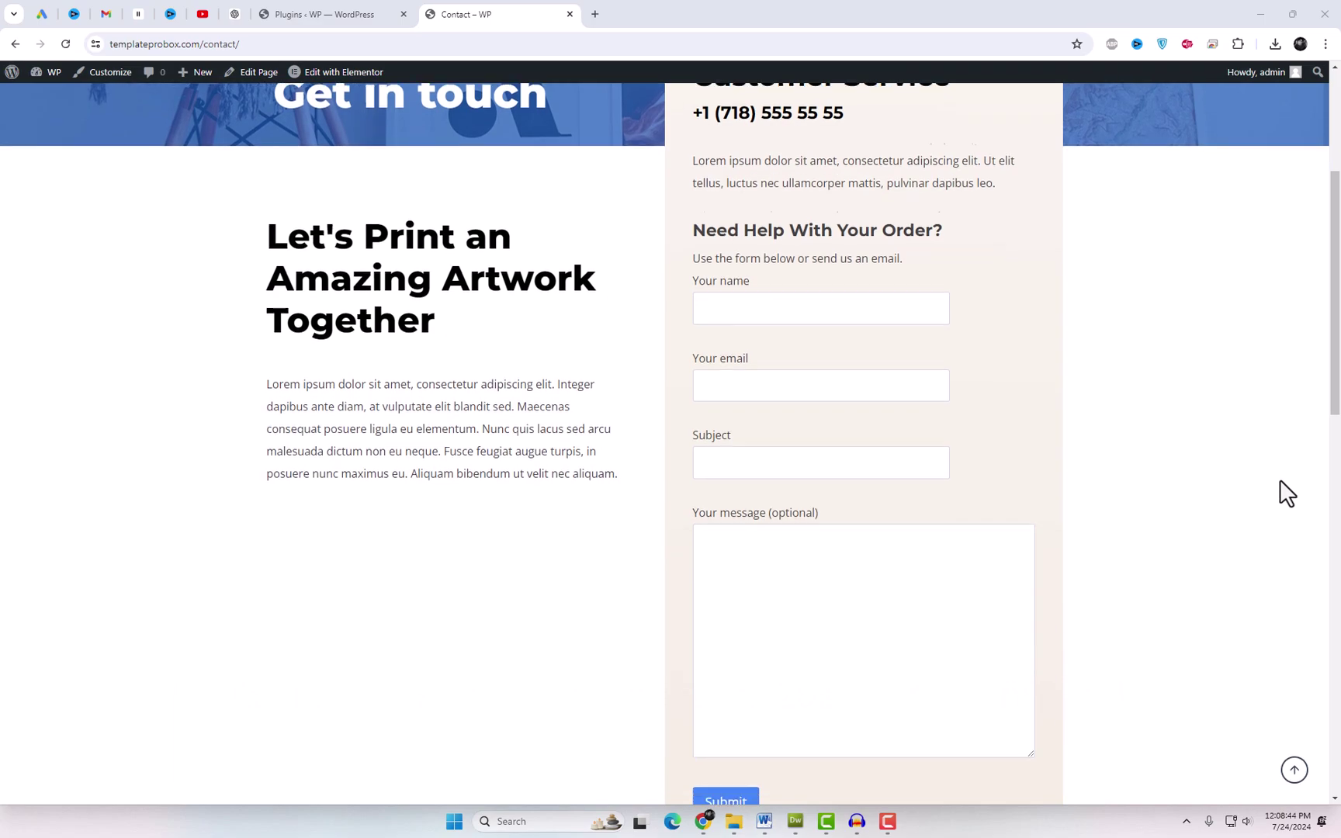
Step: Fill the contact form's name and email fields from the saved suggestions
left_click(755, 245)
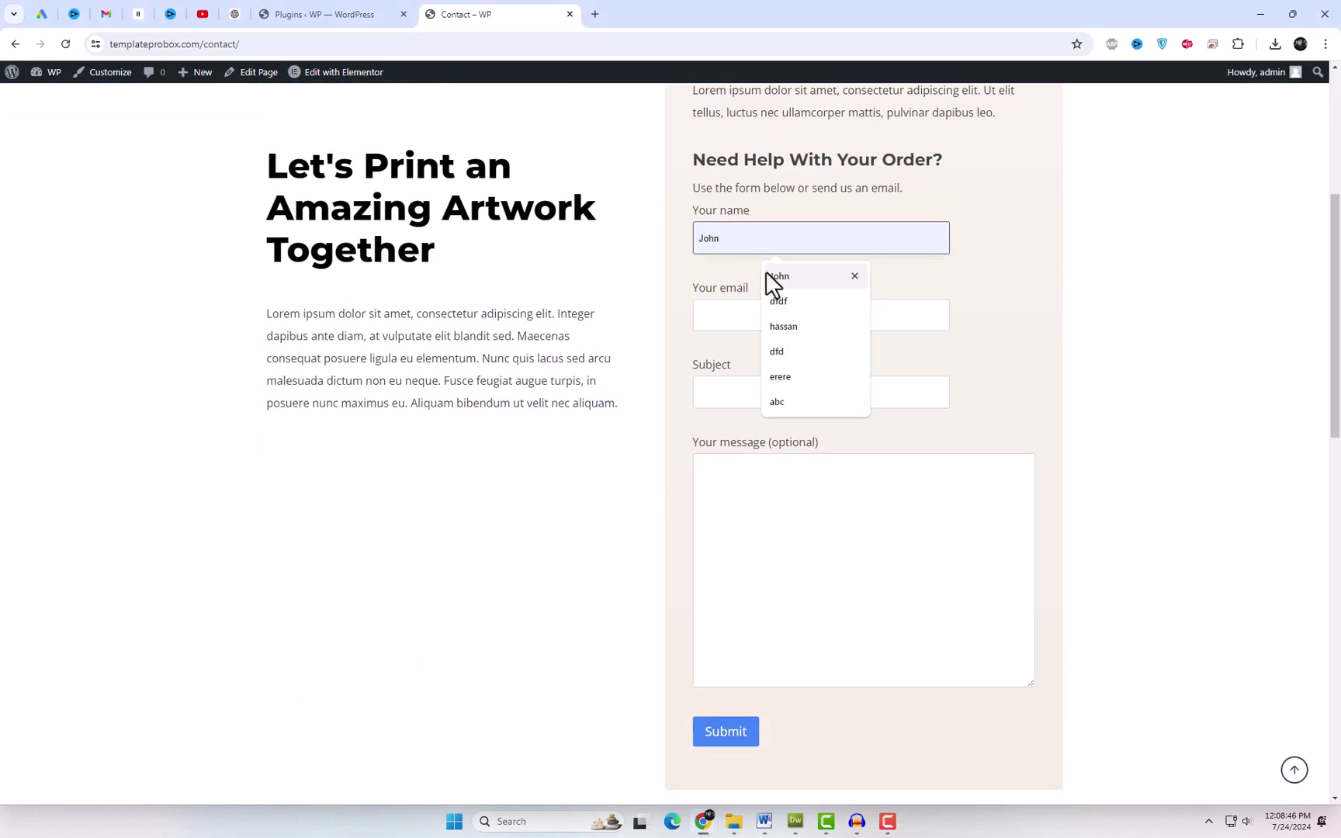
left_click(772, 279)
left_click(743, 320)
left_click(790, 353)
Step: Enter subject 'hello' and message 'test...', then submit the contact form
left_click(748, 392)
type("hello")
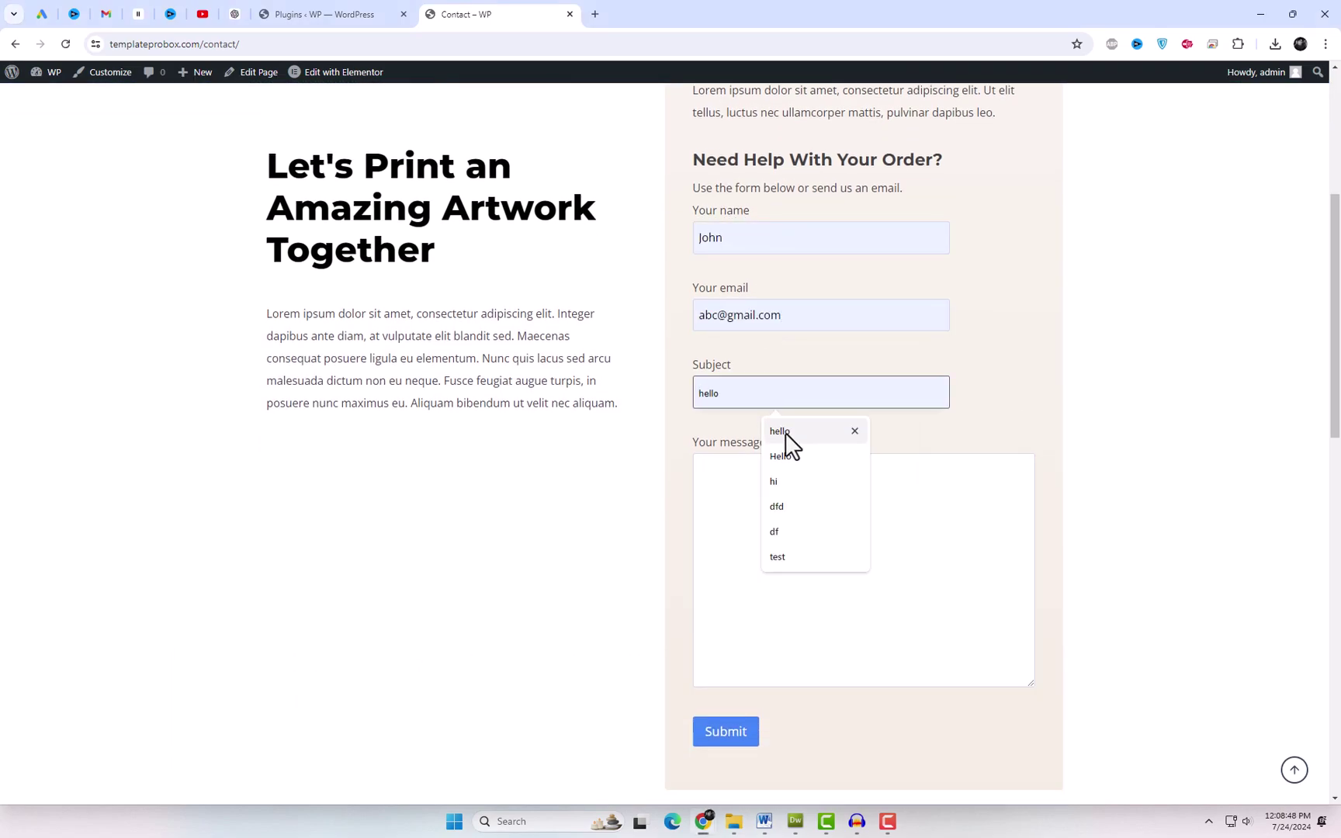
left_click(782, 558)
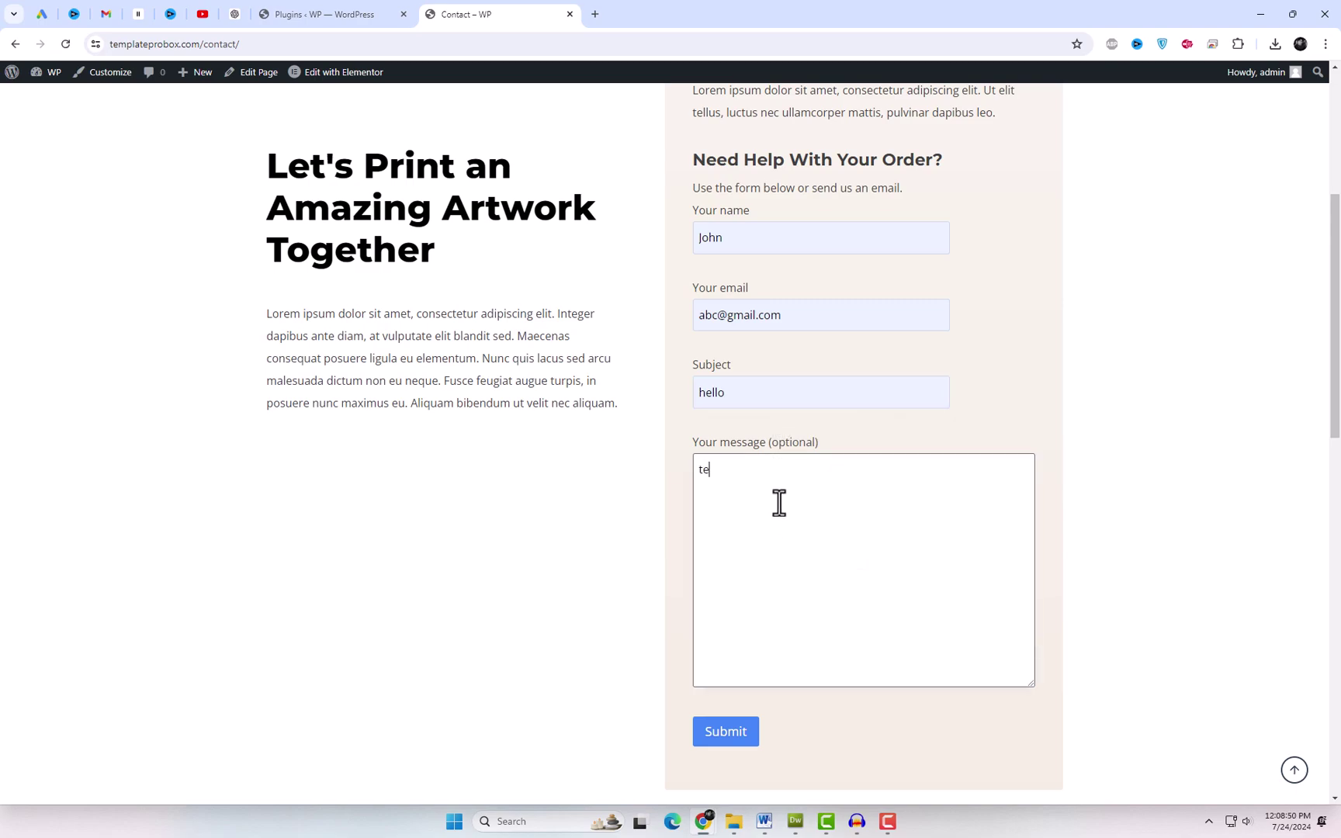
type("test...")
left_click(732, 739)
scroll(1118, 583, "down", 3)
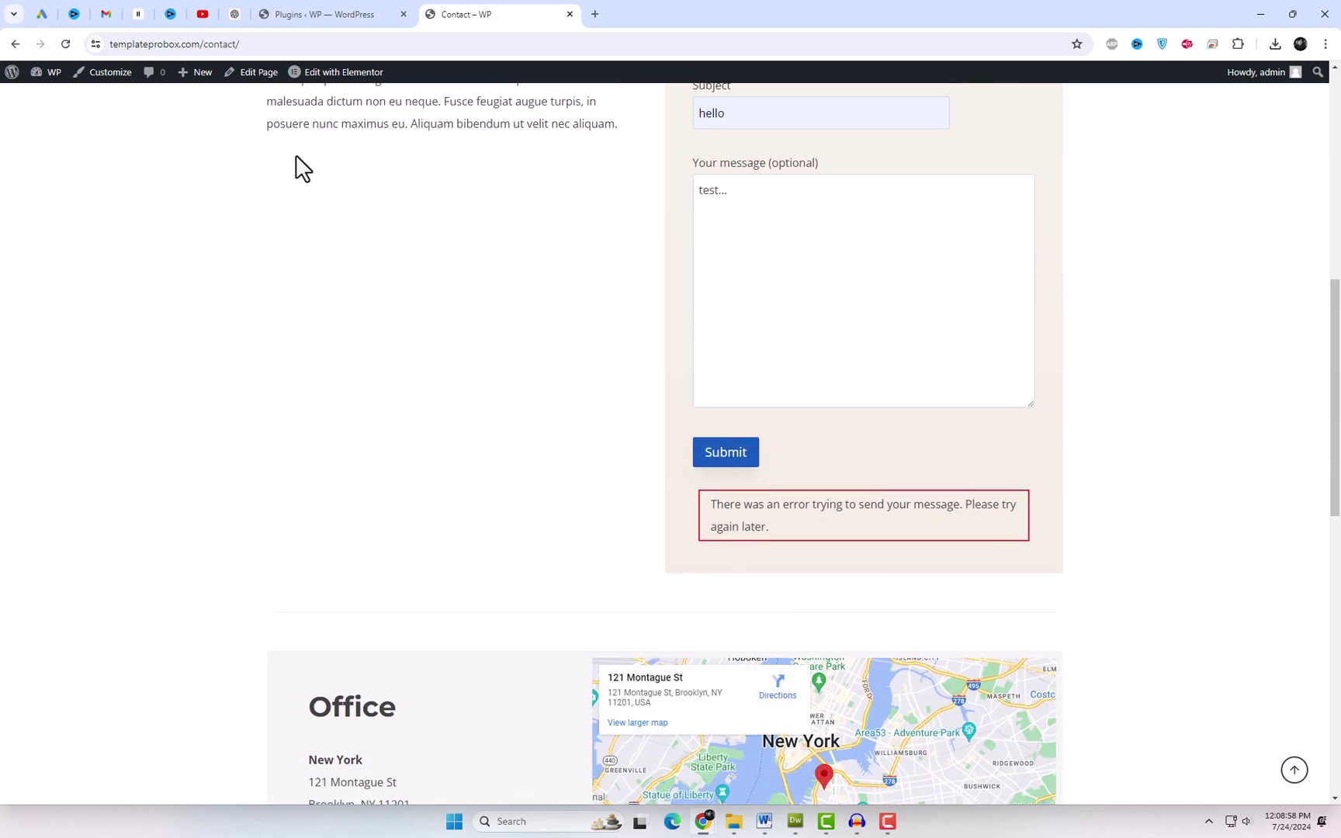
Step: Go from the admin dashboard to Plugins > Add New Plugin
mouse_move(48, 72)
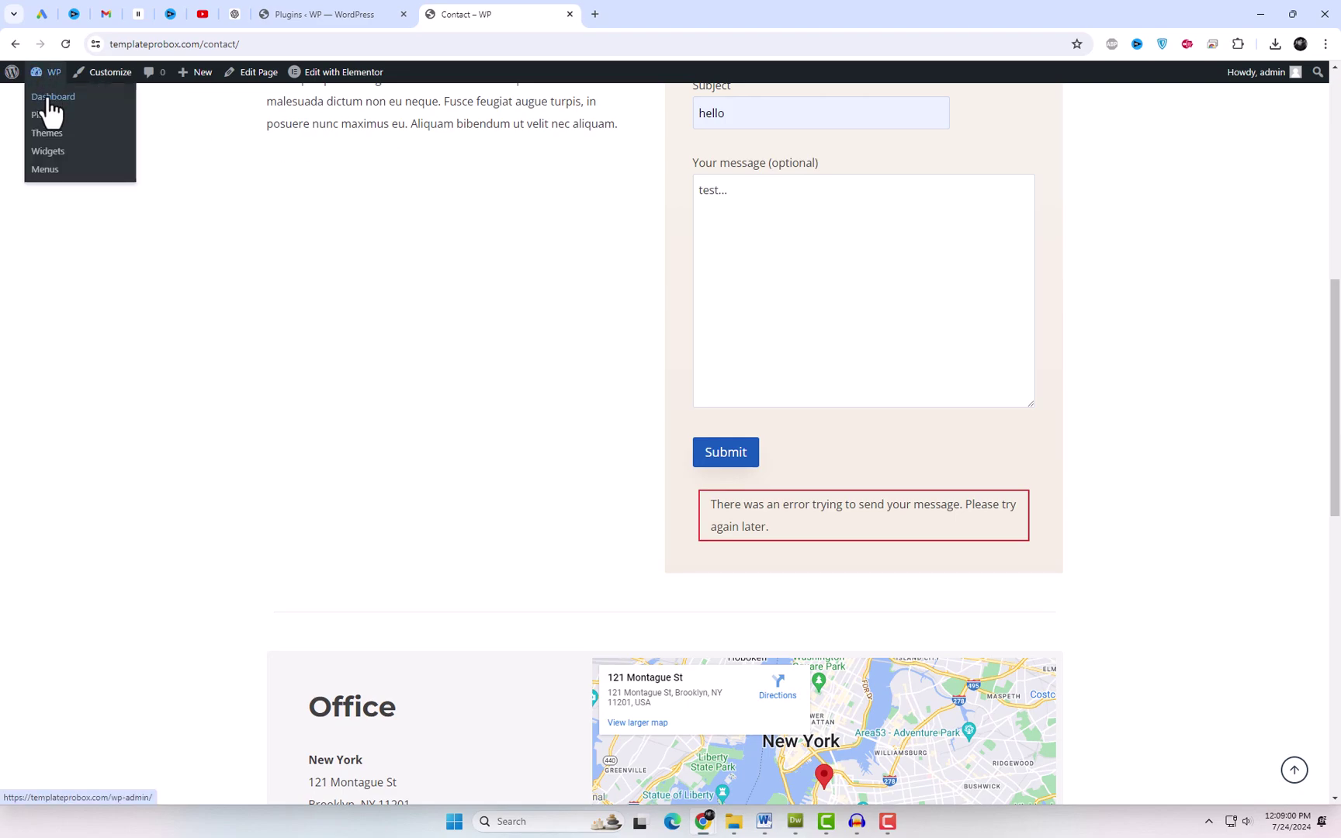
left_click(50, 98)
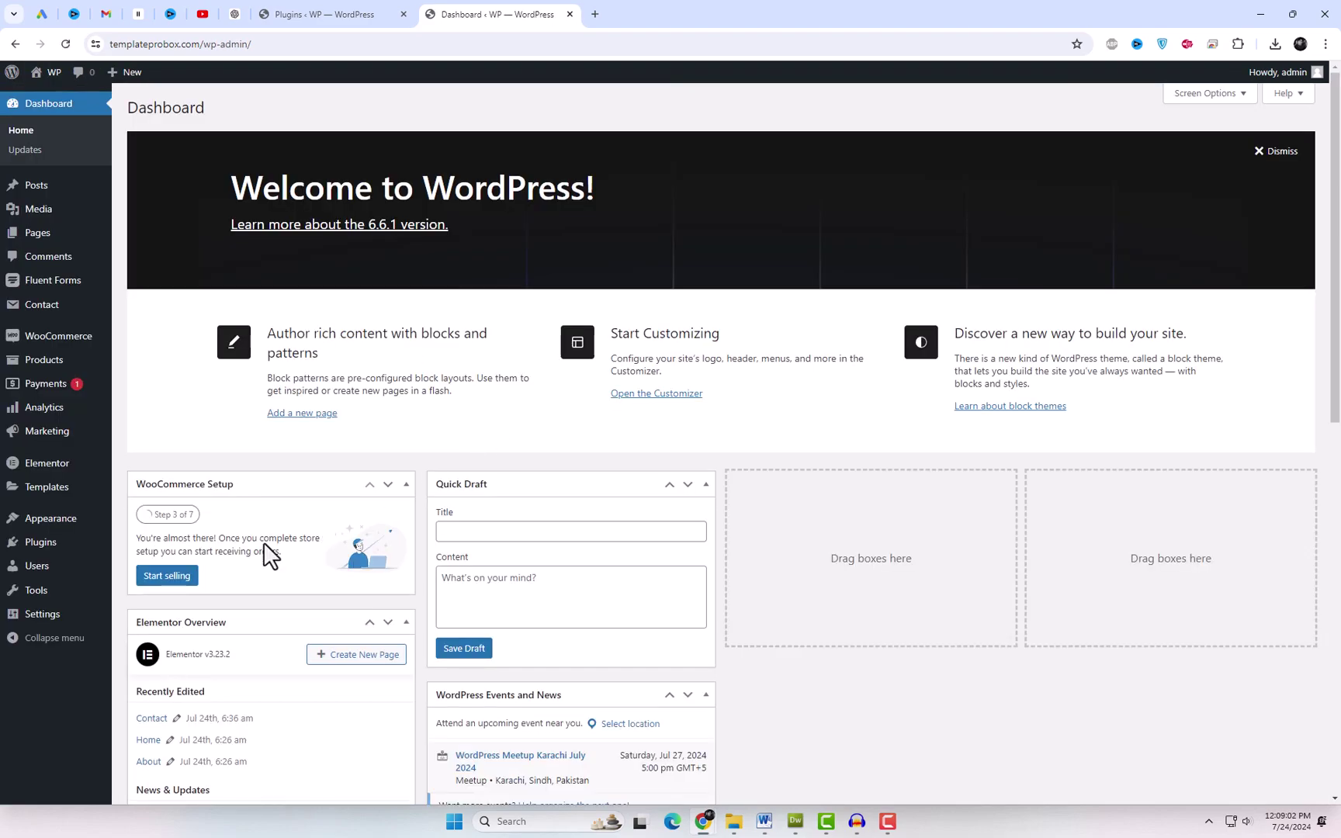
left_click(170, 549)
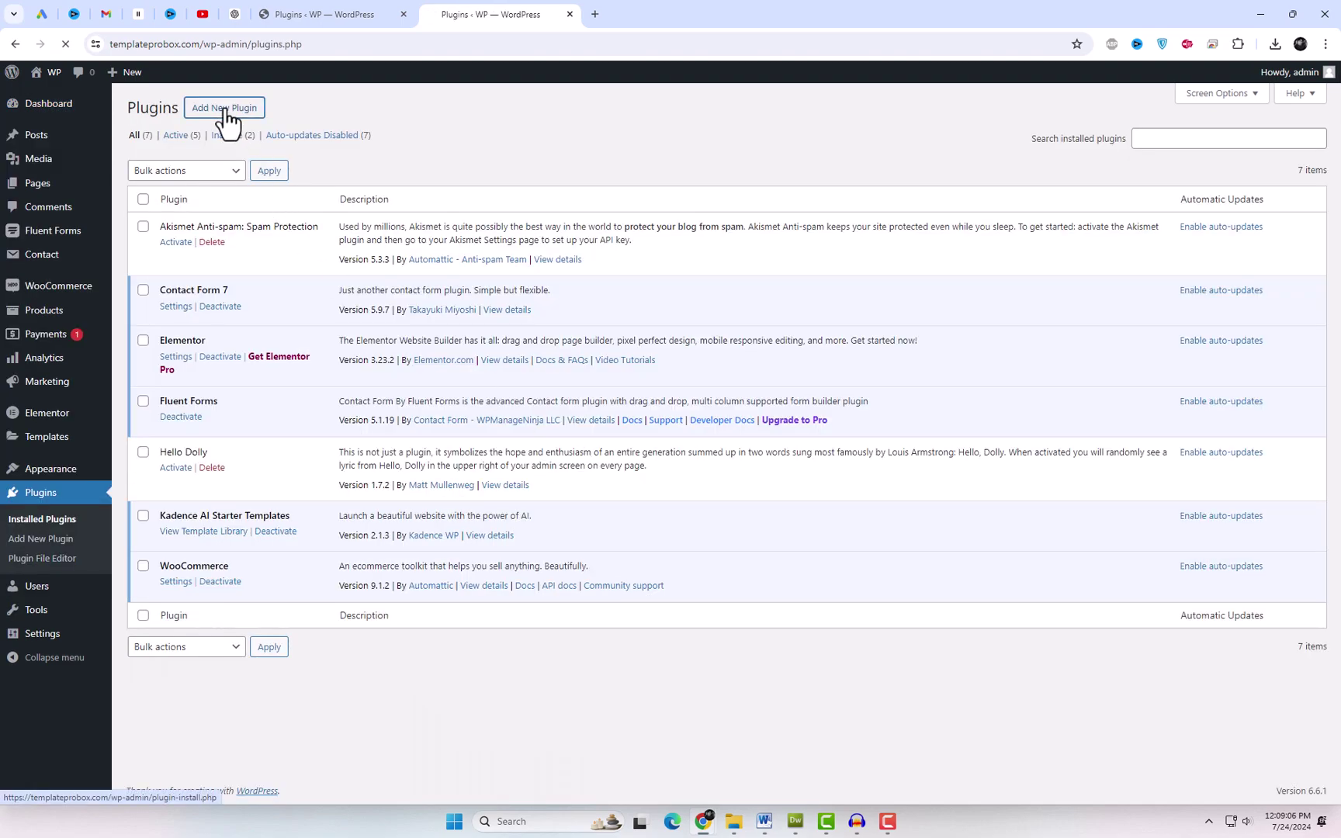
left_click(225, 109)
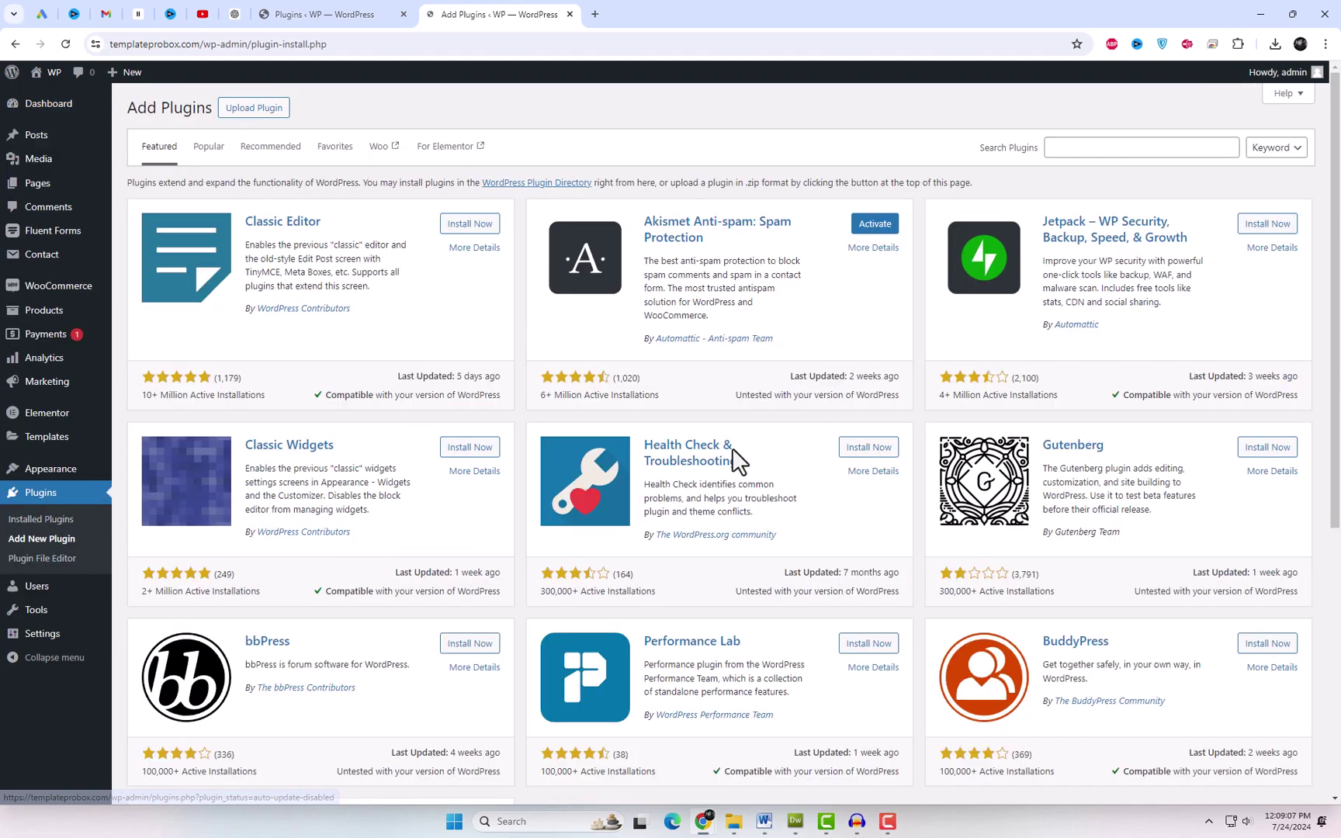
Step: Search the plugin directory for WP Mail SMTP, then install and activate it
left_click(1073, 149)
type("WP Mail SMTP")
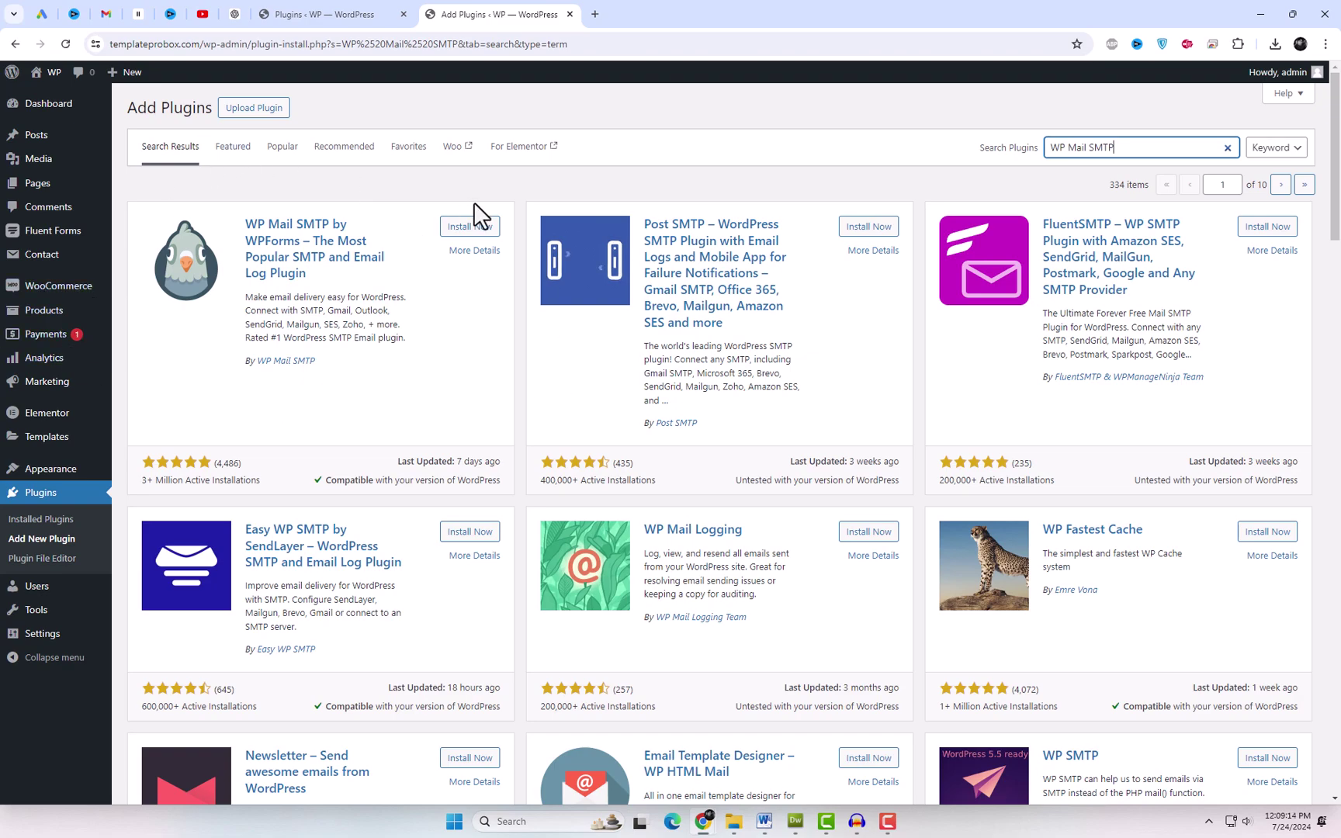
left_click(466, 230)
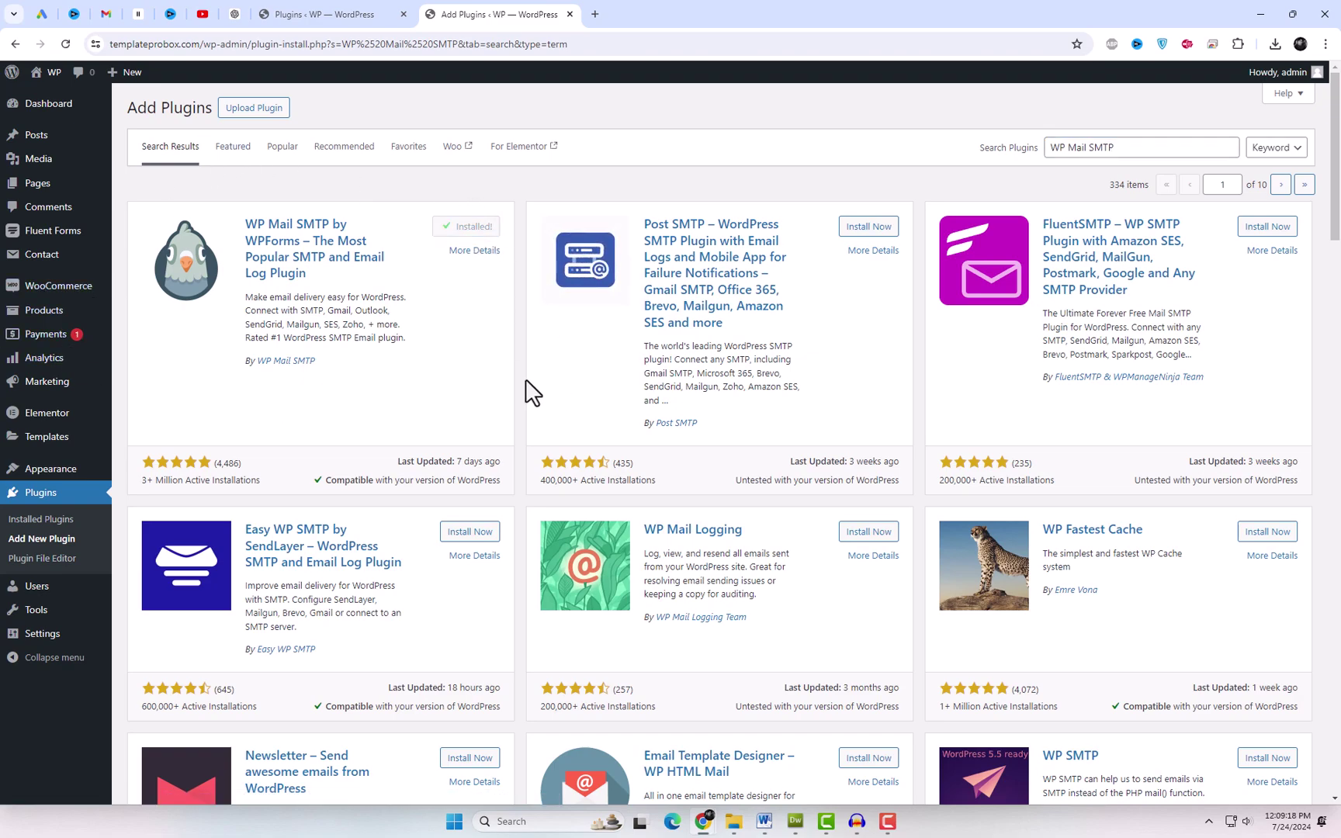
left_click(478, 232)
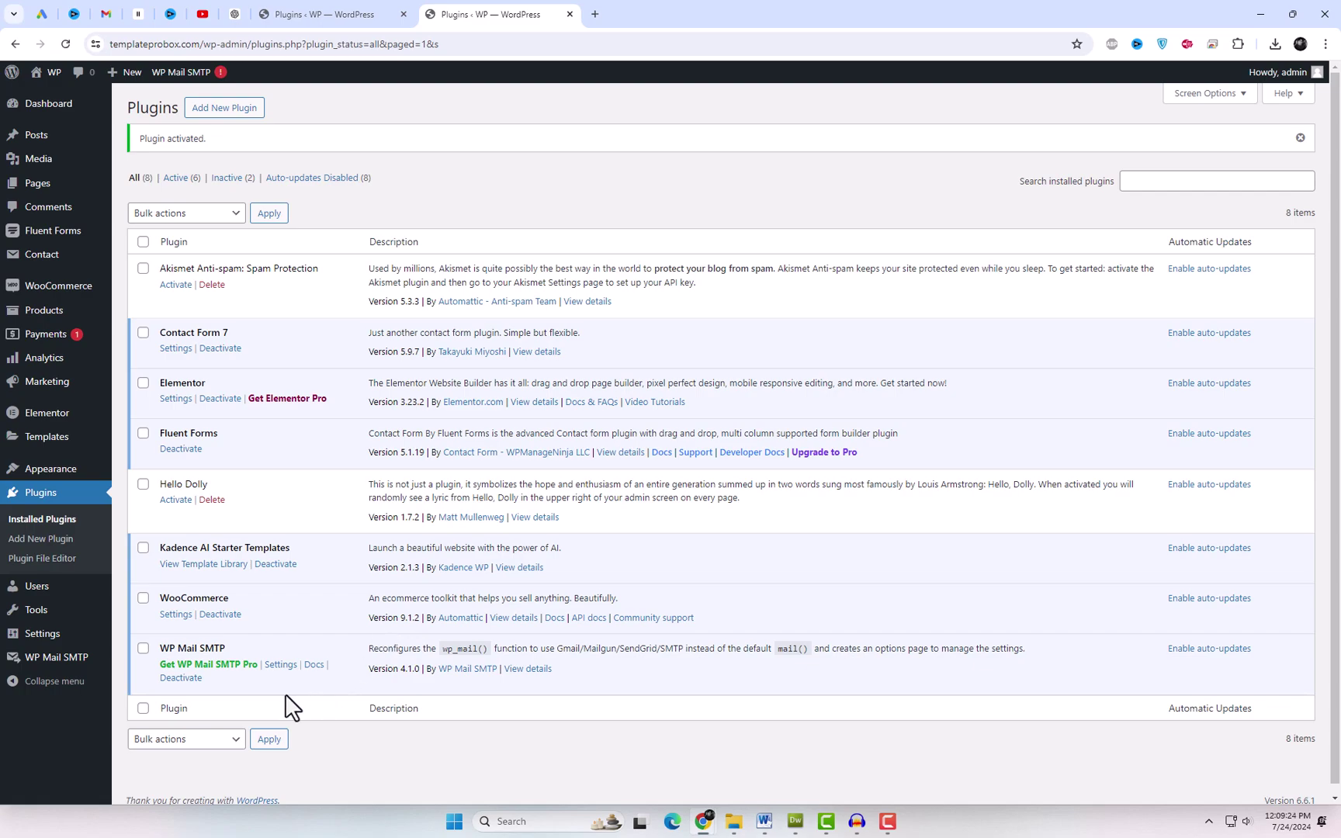
Step: On the WP Mail SMTP settings page, select Brevo as the mailer and look up 'Brevo'
left_click(281, 666)
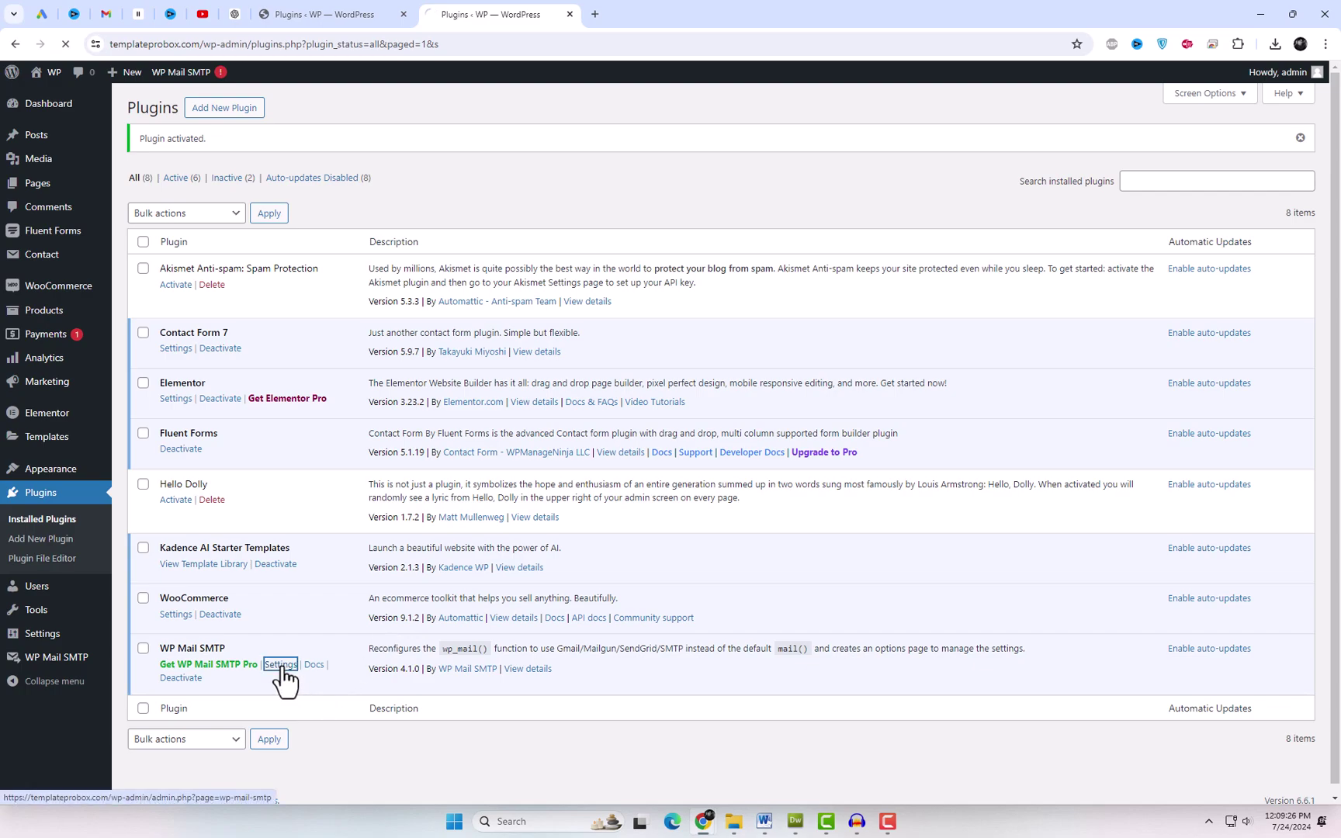
scroll(744, 485, "down", 5)
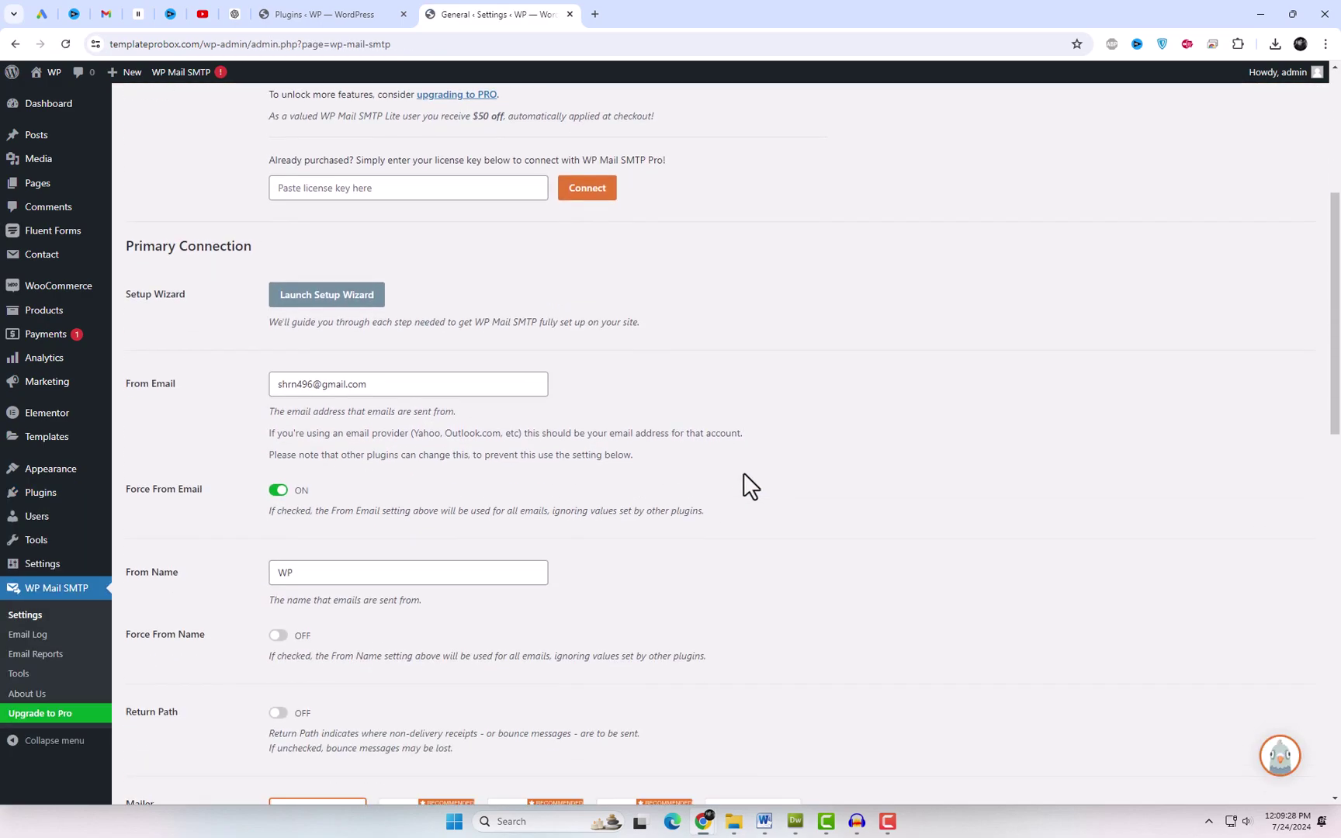
scroll(749, 487, "up", 2)
scroll(749, 486, "up", 2)
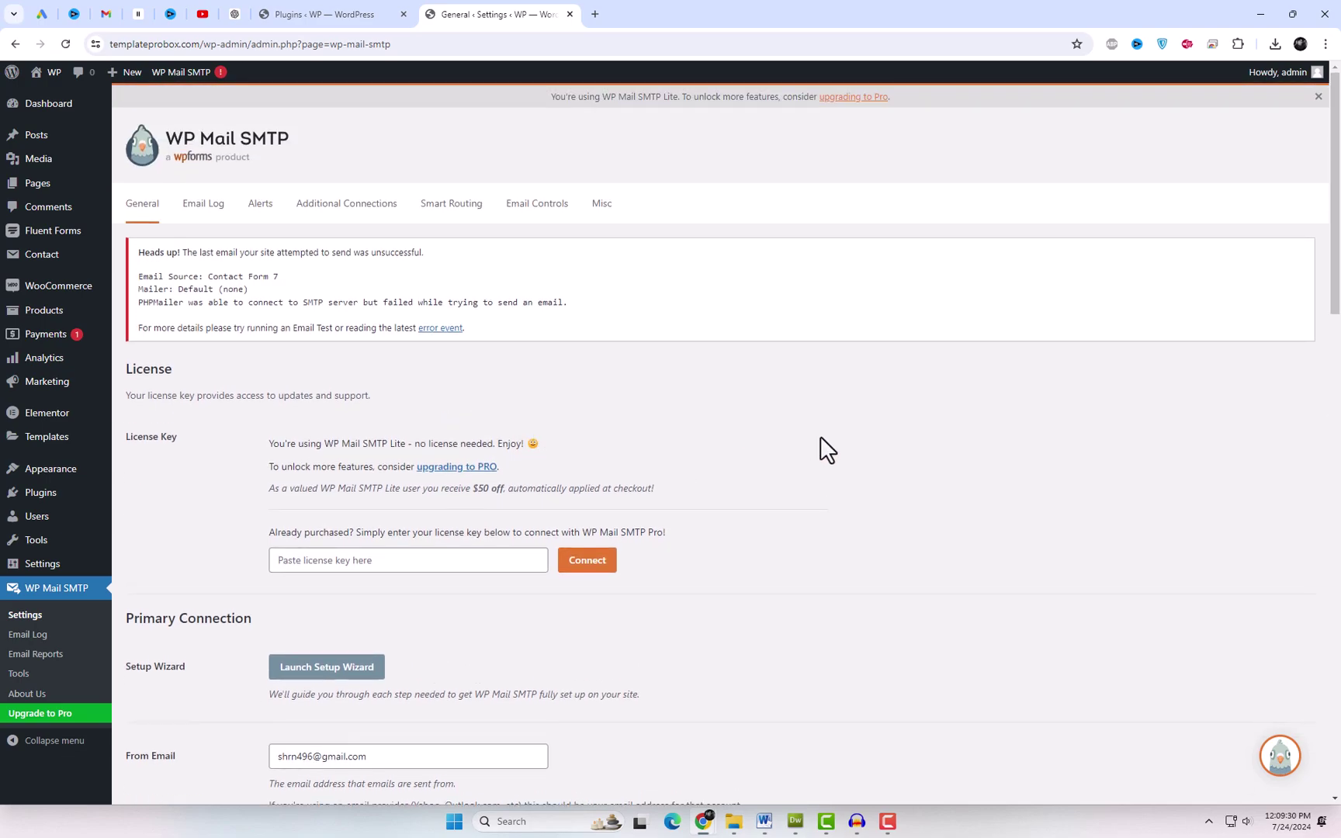
scroll(859, 470, "down", 9)
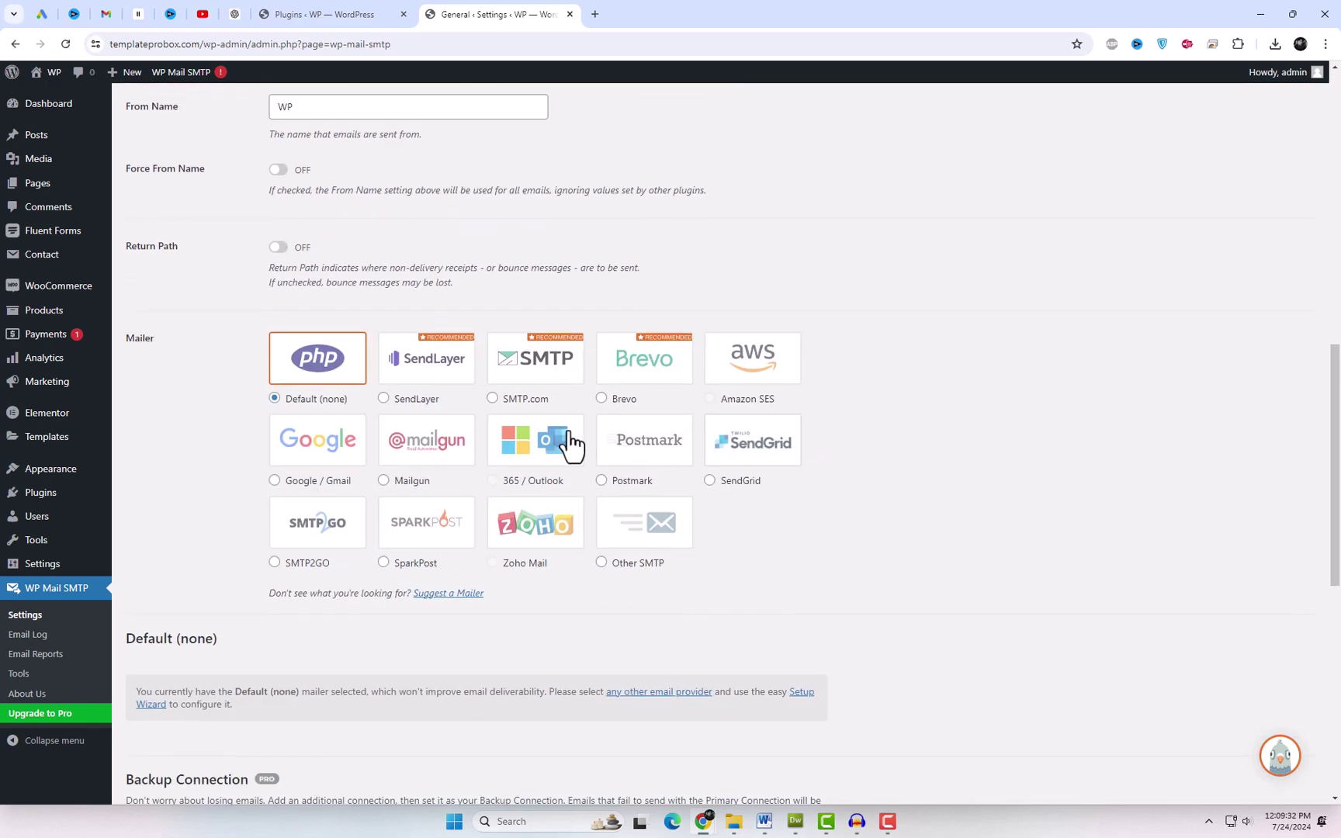
left_click(613, 399)
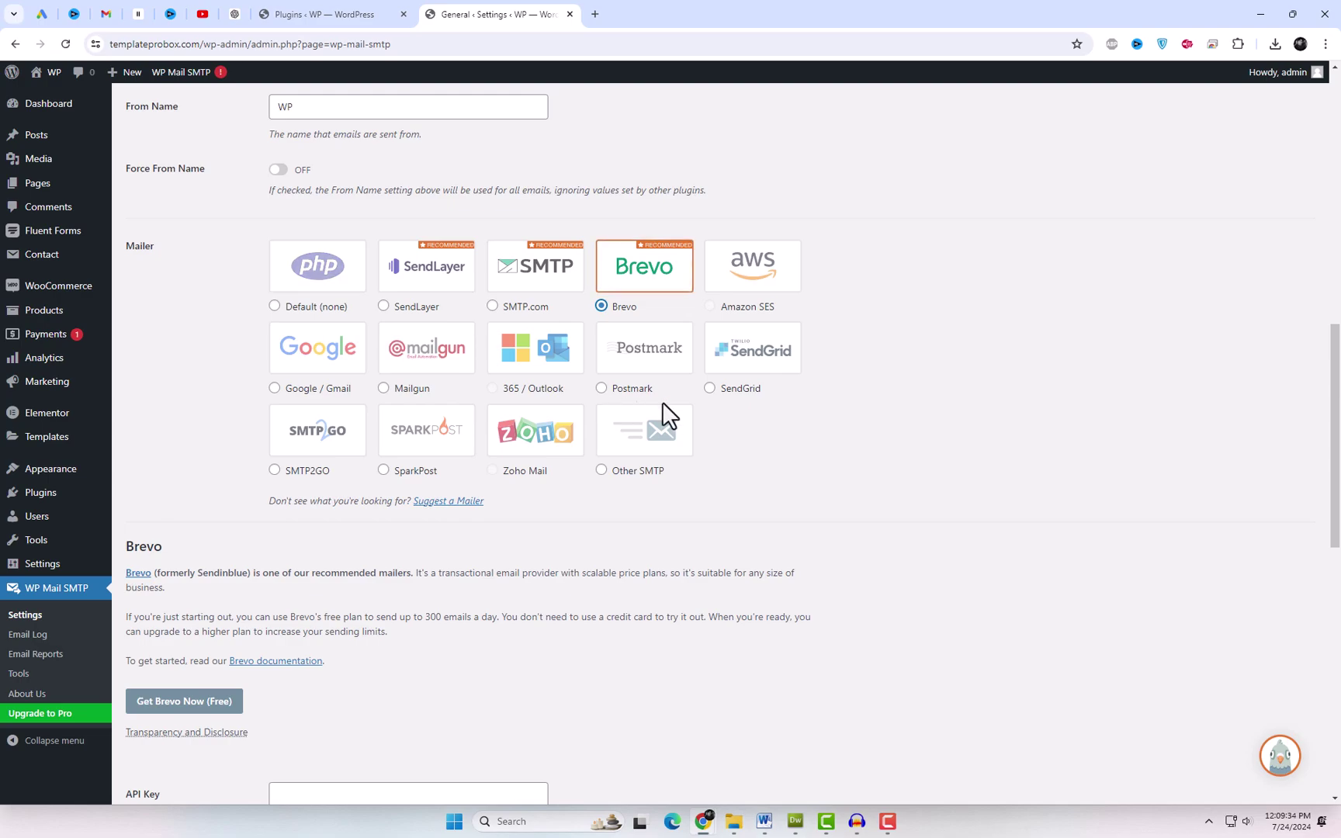
left_click_drag(649, 310, 625, 309)
right_click(611, 306)
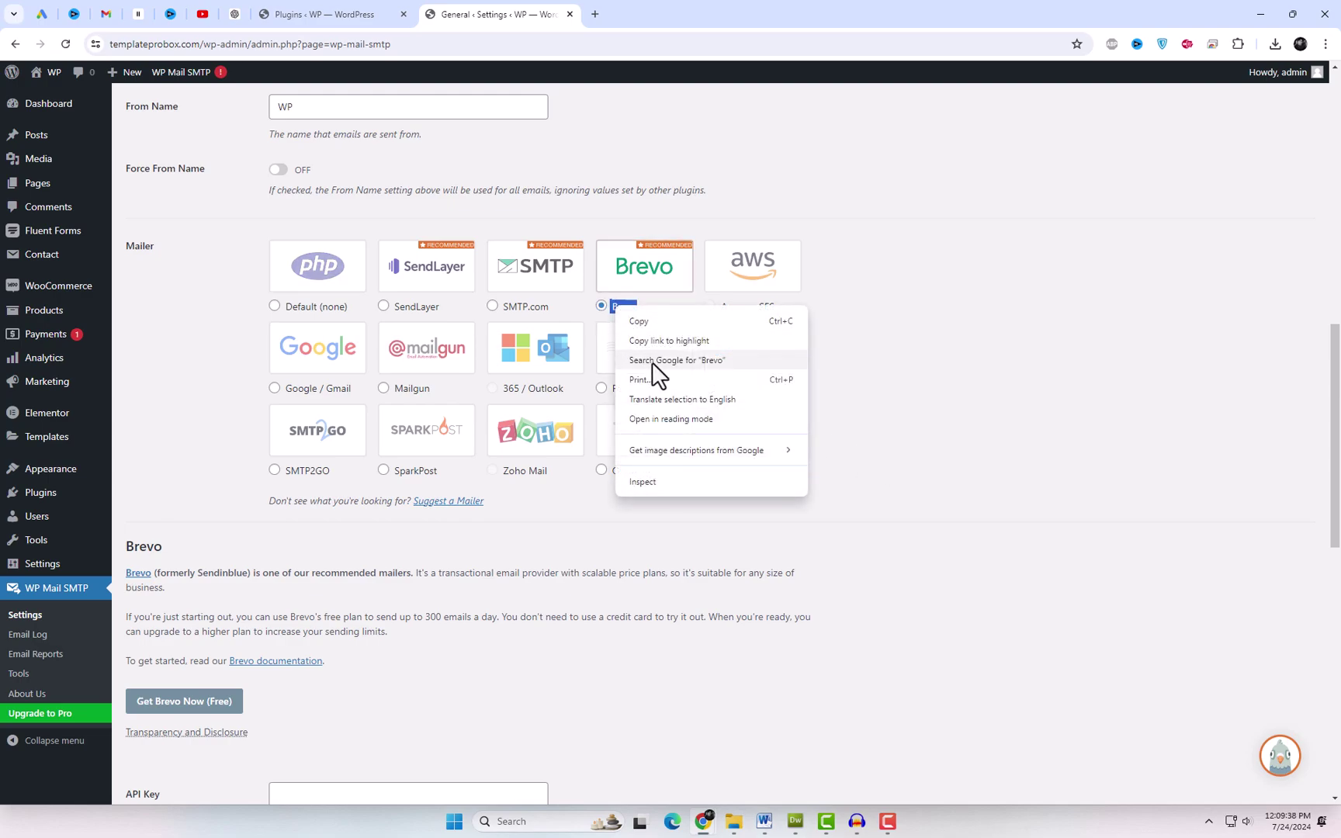
Step: Search the web for Brevo and sign up free using a Google account, granting consent
left_click(654, 376)
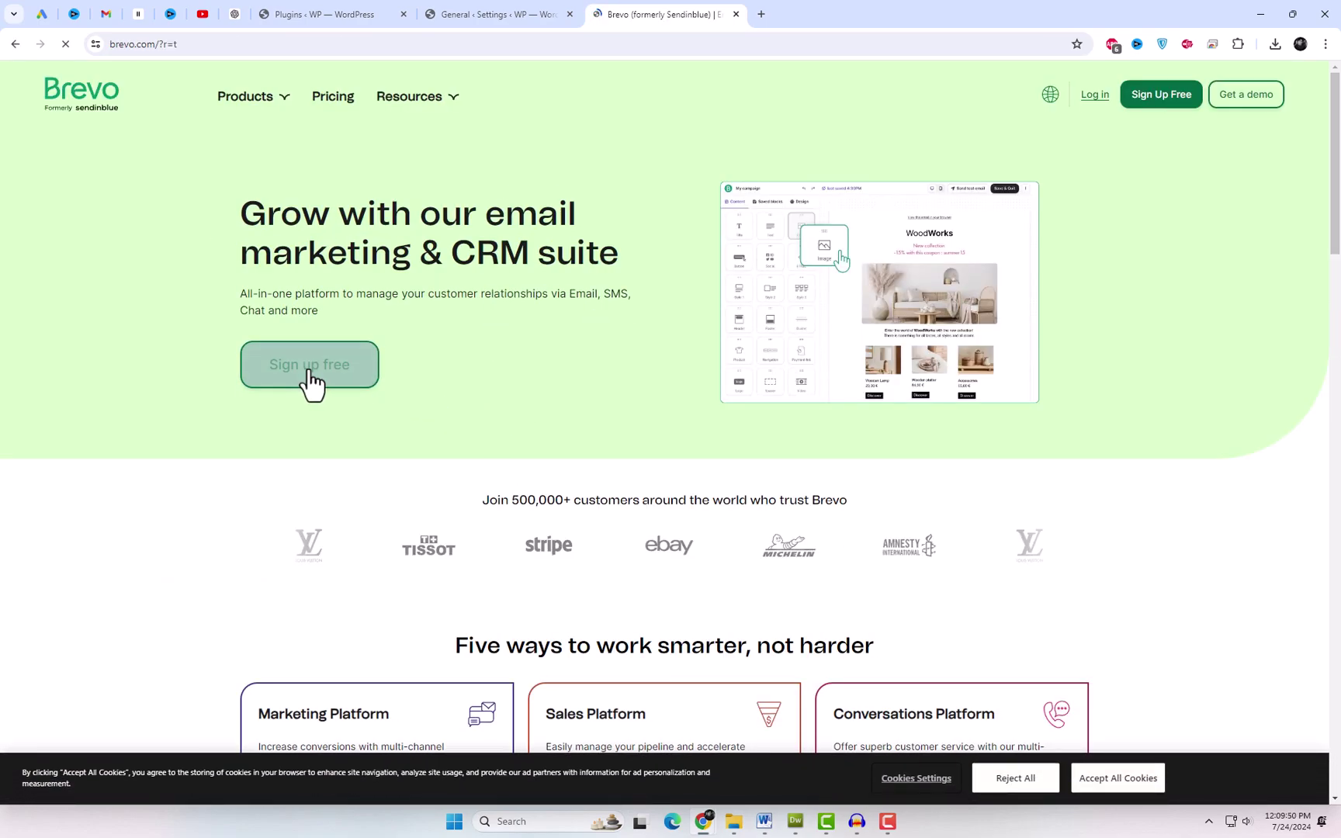
left_click(309, 380)
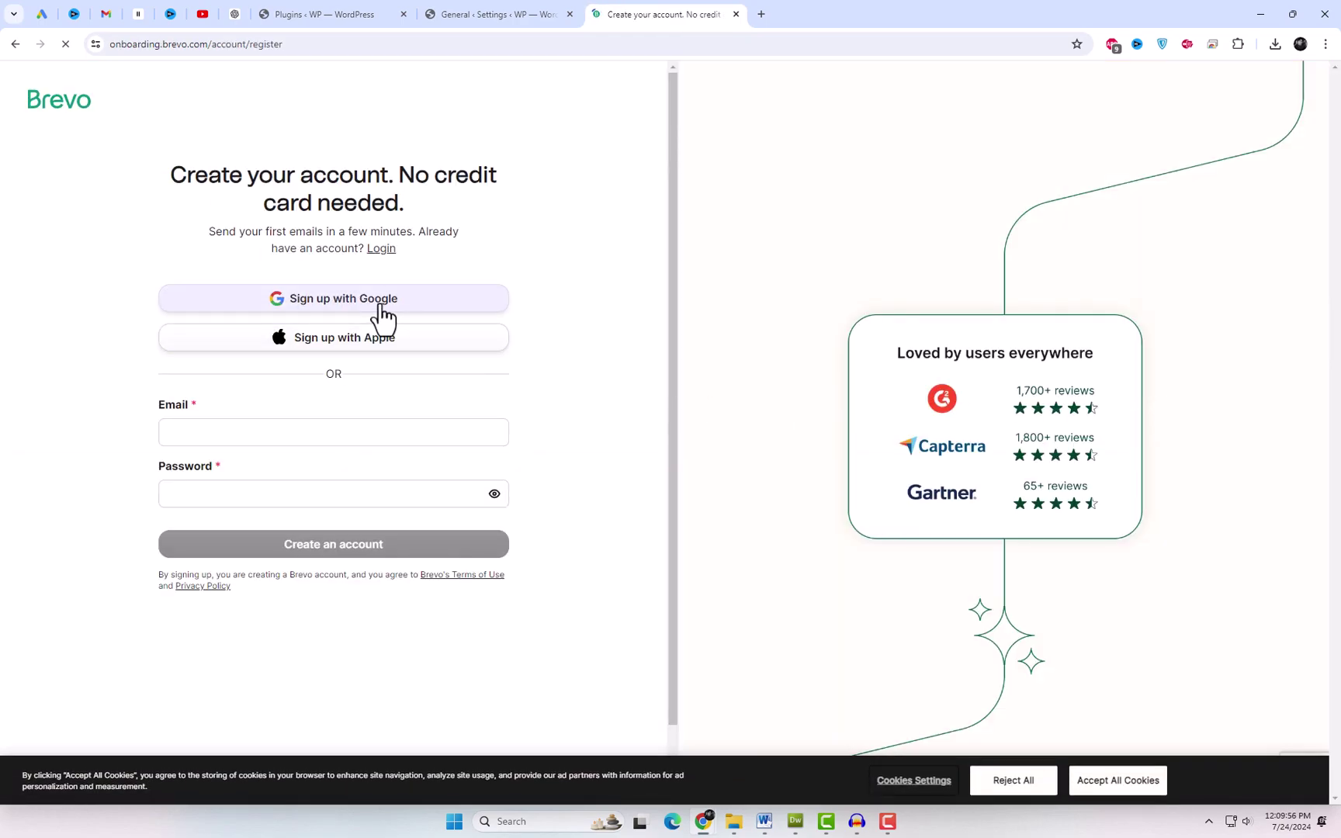
left_click(383, 315)
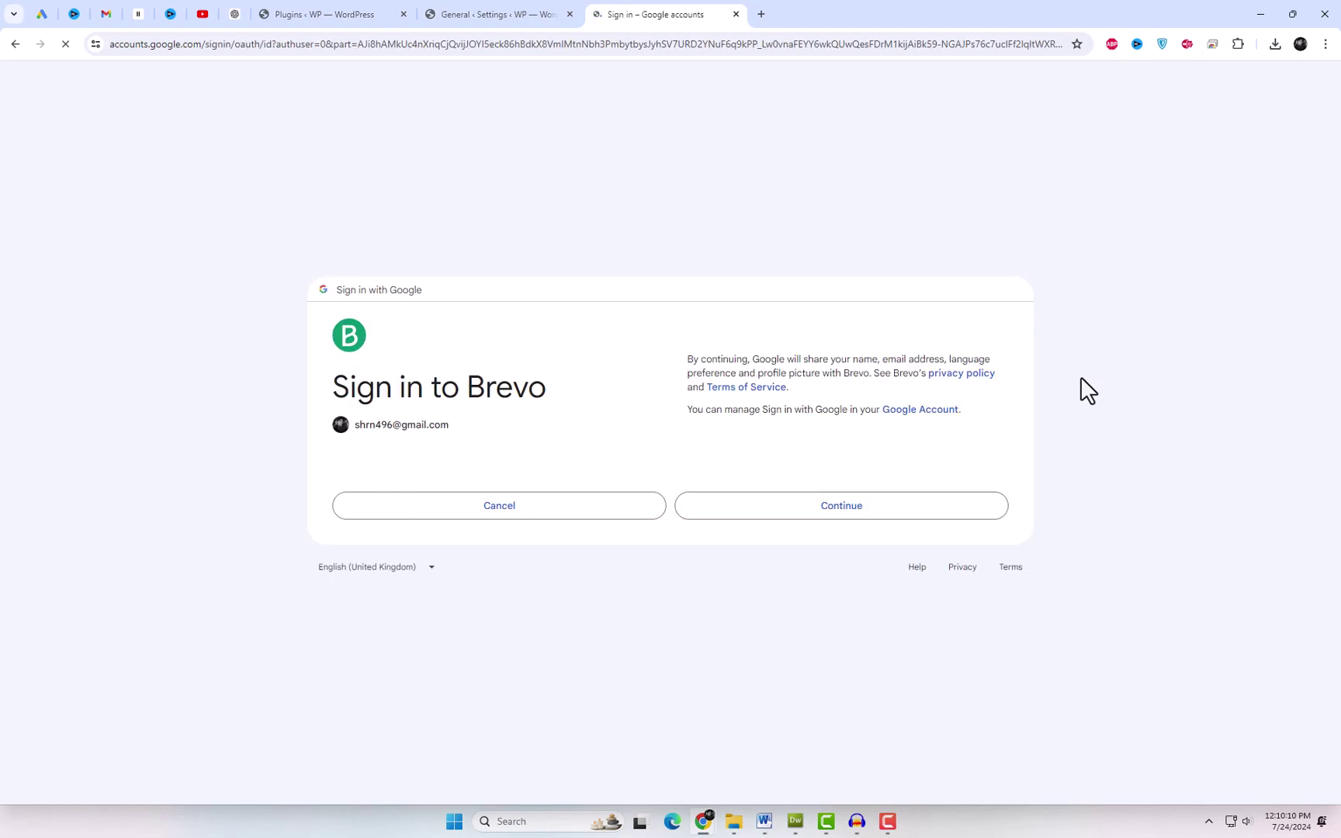
left_click(860, 513)
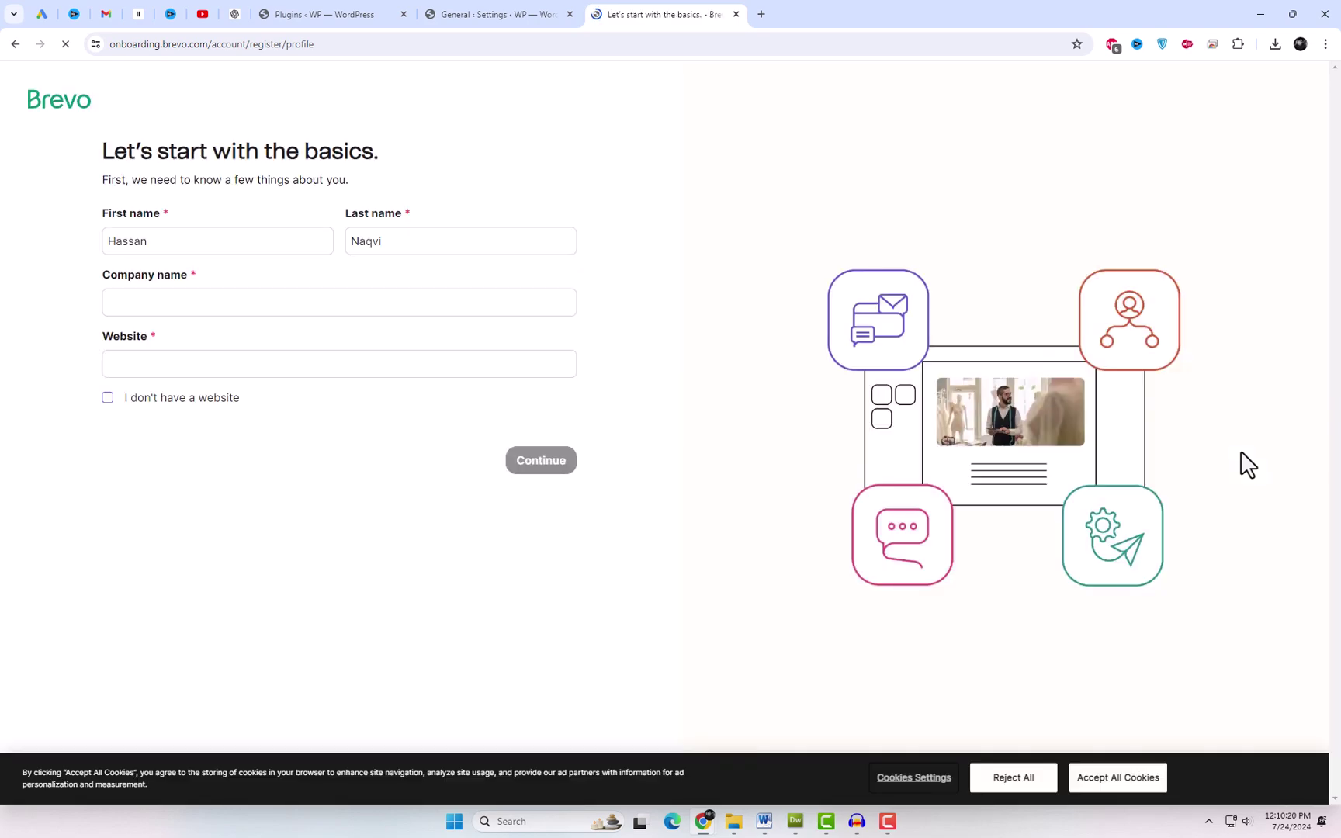
left_click(283, 302)
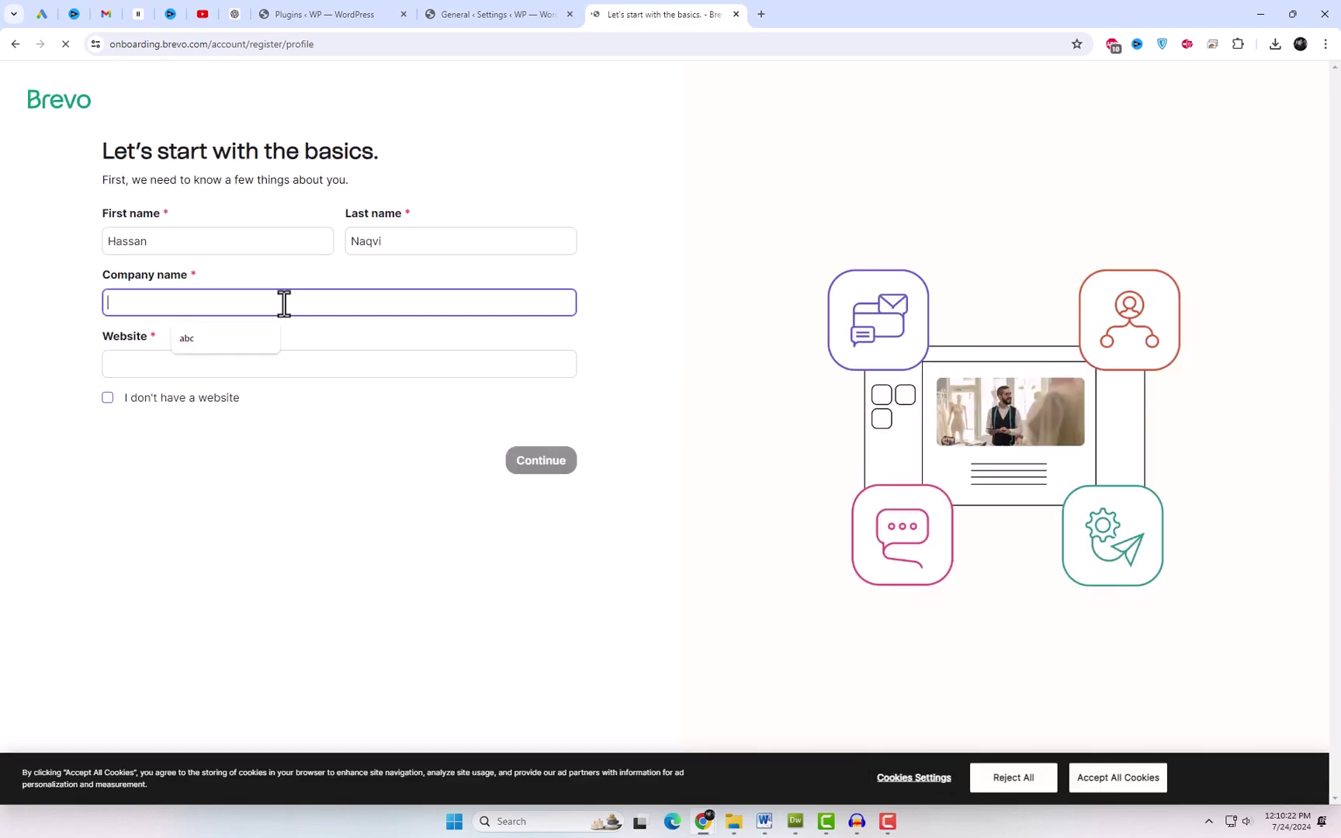
type("abc")
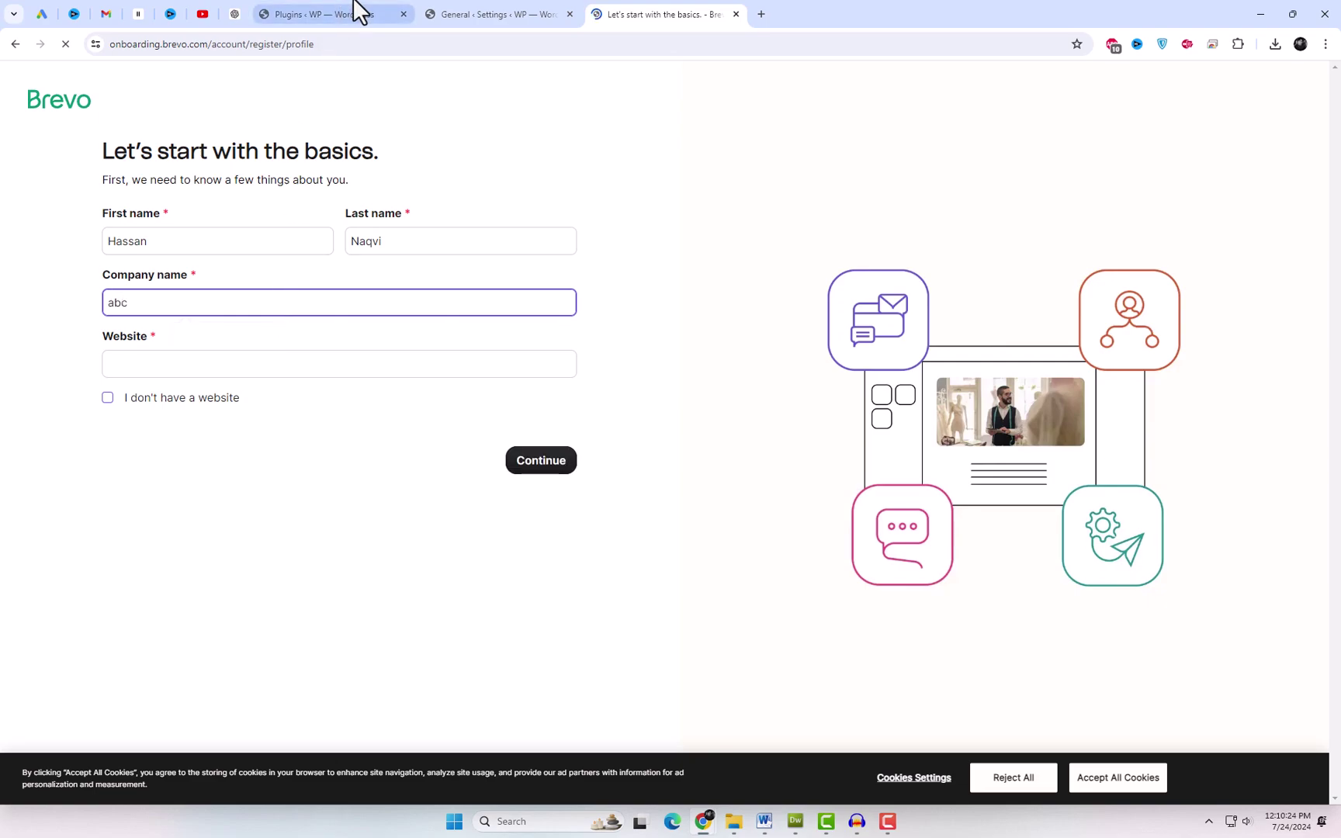
left_click(494, 6)
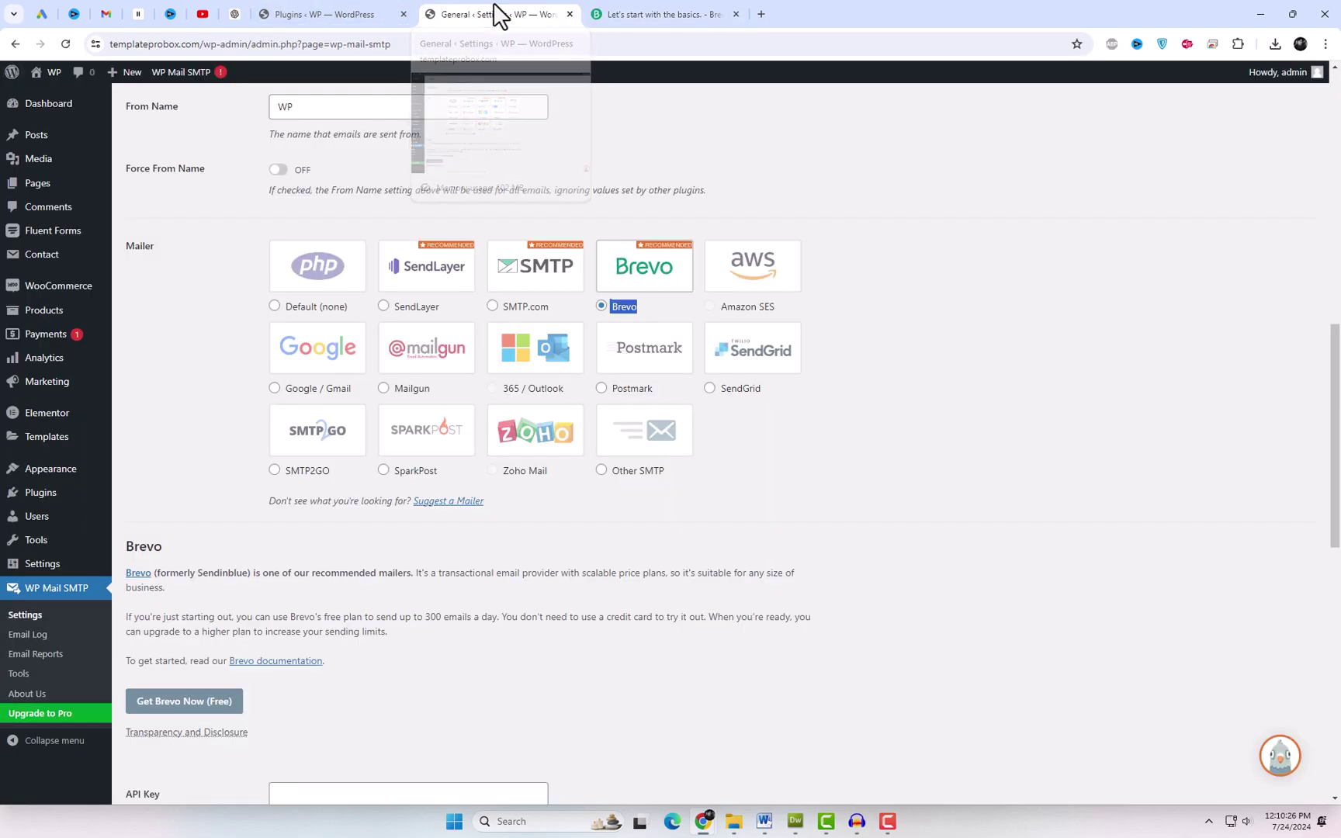
left_click_drag(200, 44, 97, 45)
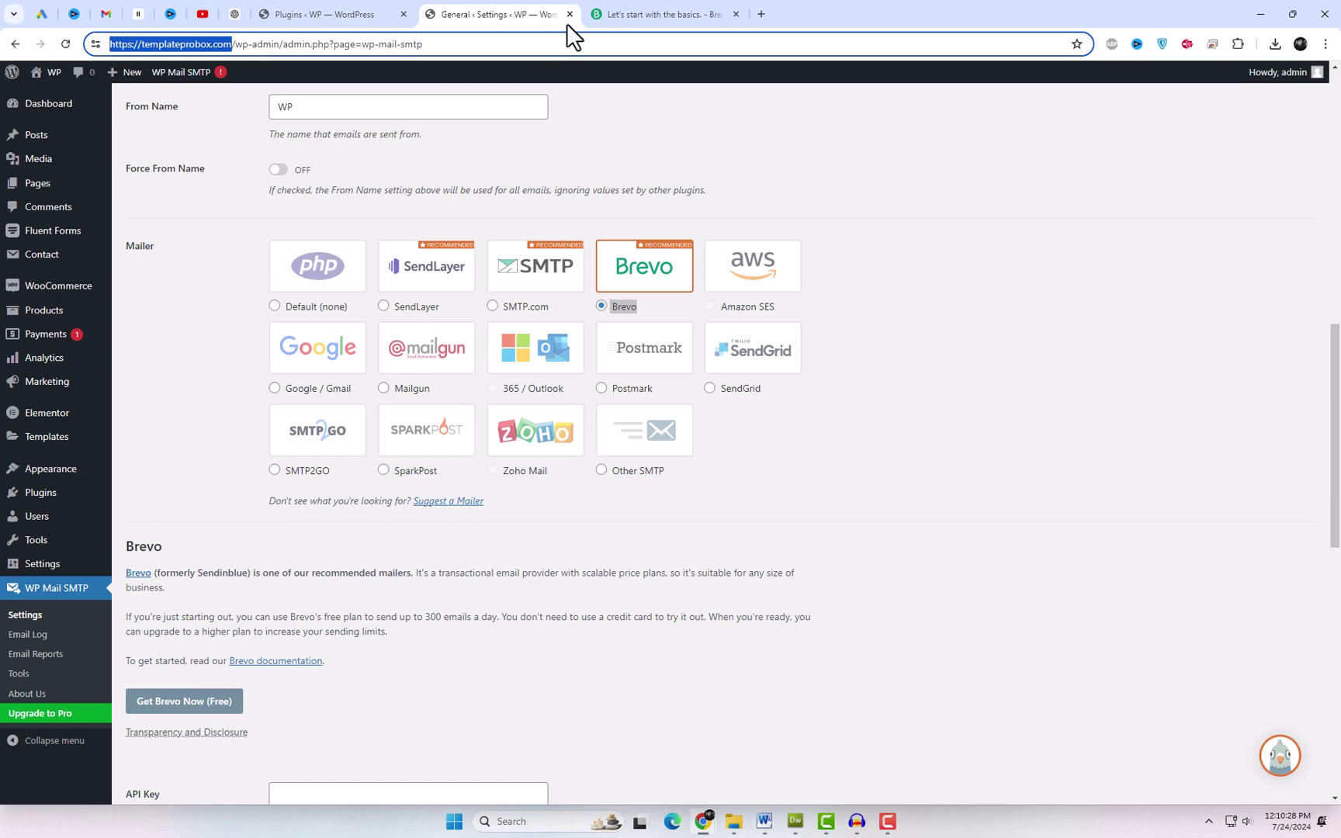
left_click(660, 14)
left_click(217, 358)
left_click(237, 399)
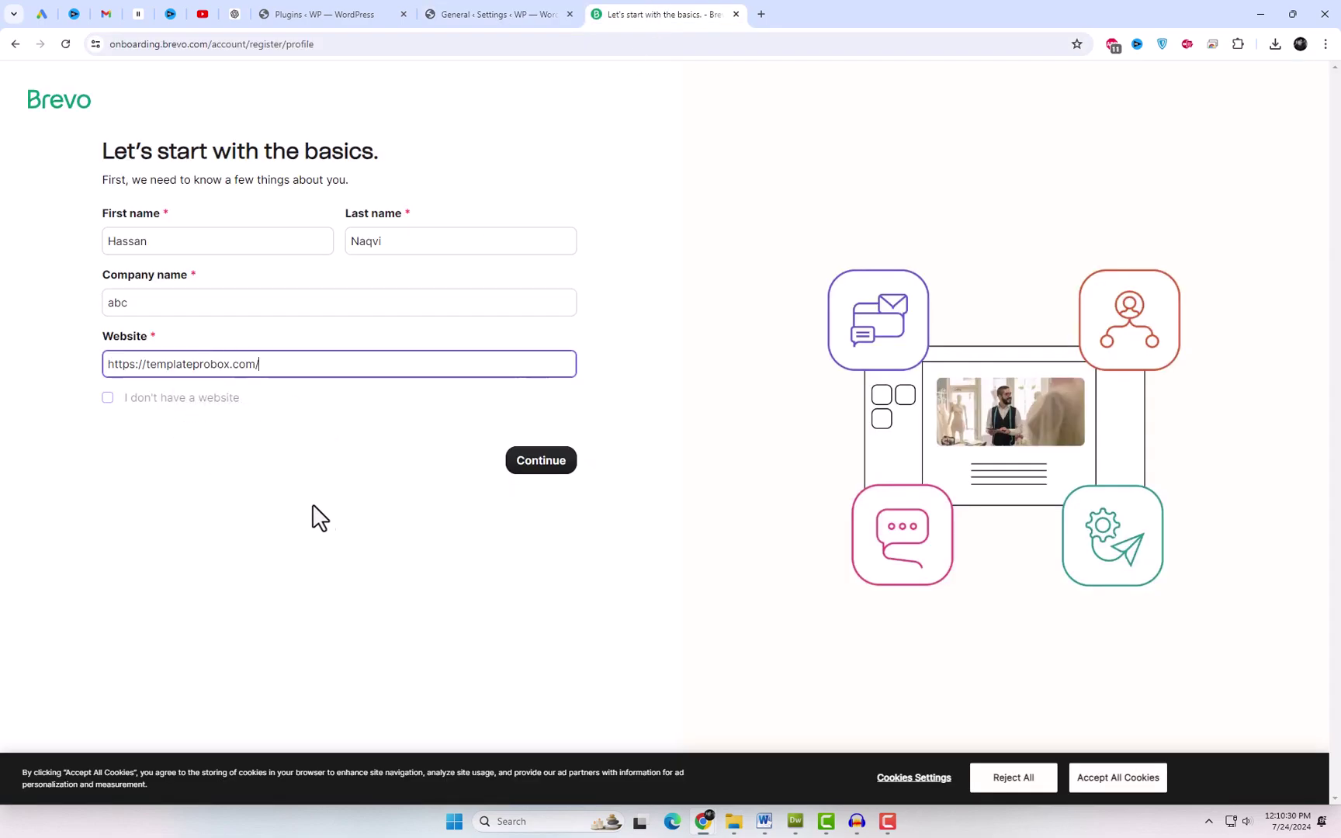
key("BackSpace")
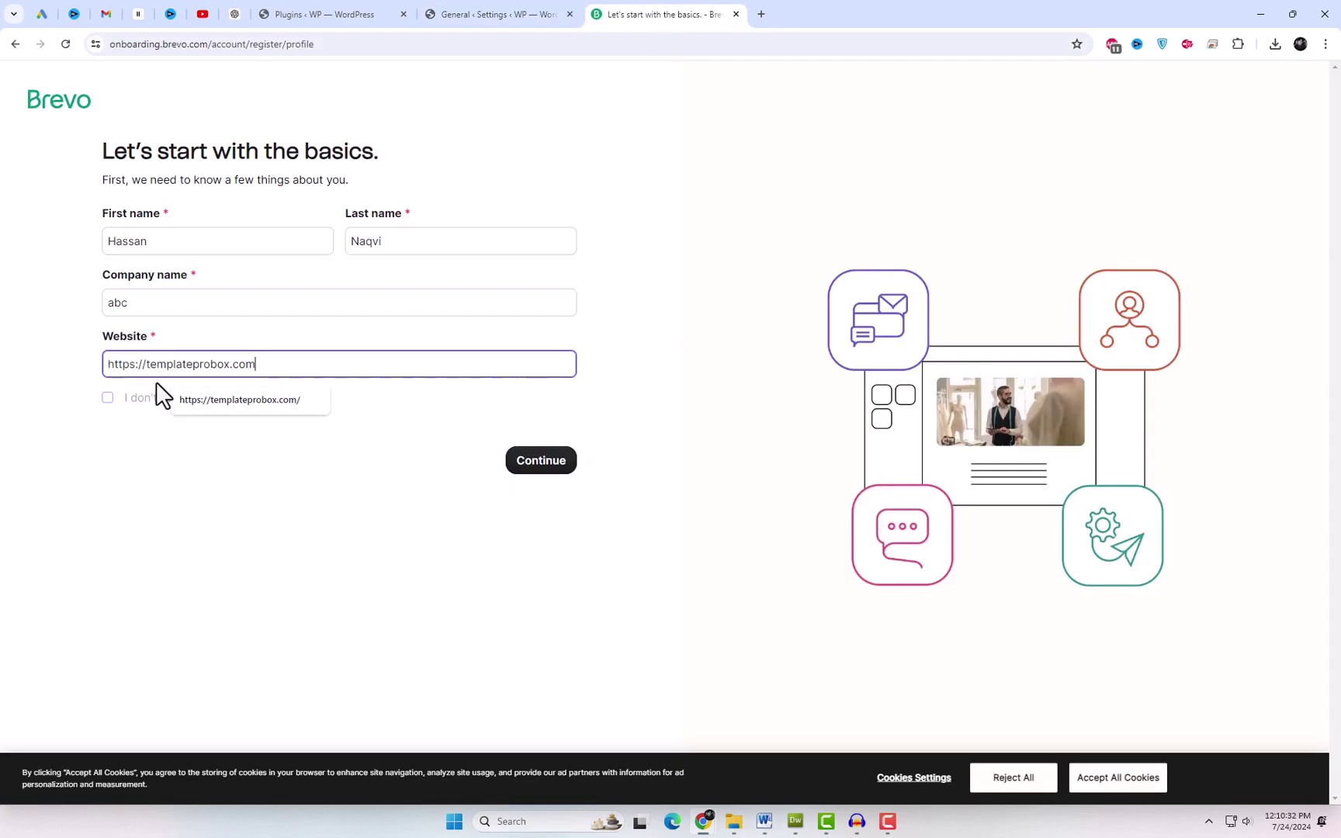
left_click_drag(143, 365, 87, 378)
left_click(541, 466)
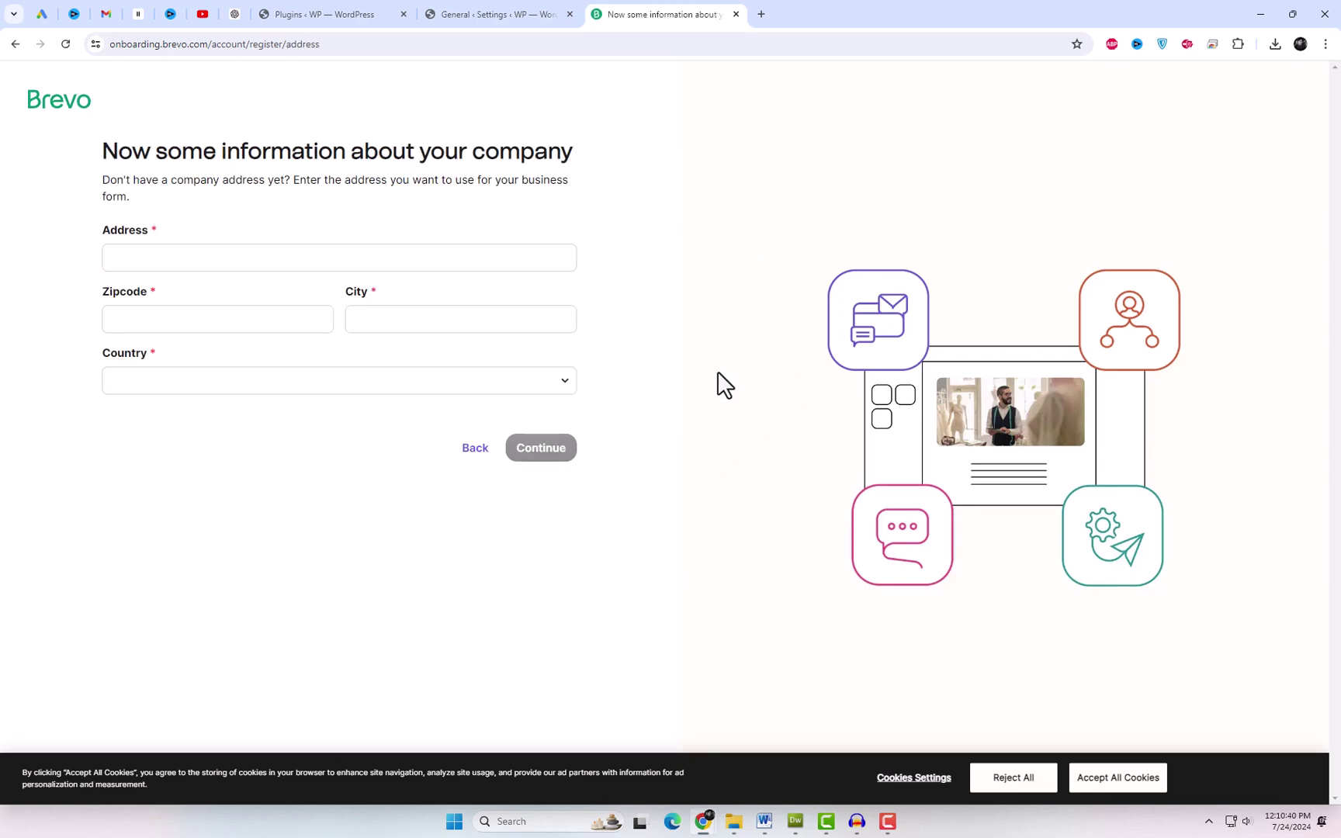
Step: Fill the street address from the saved suggestion, with zipcode 600 and city Lahore
left_click(249, 256)
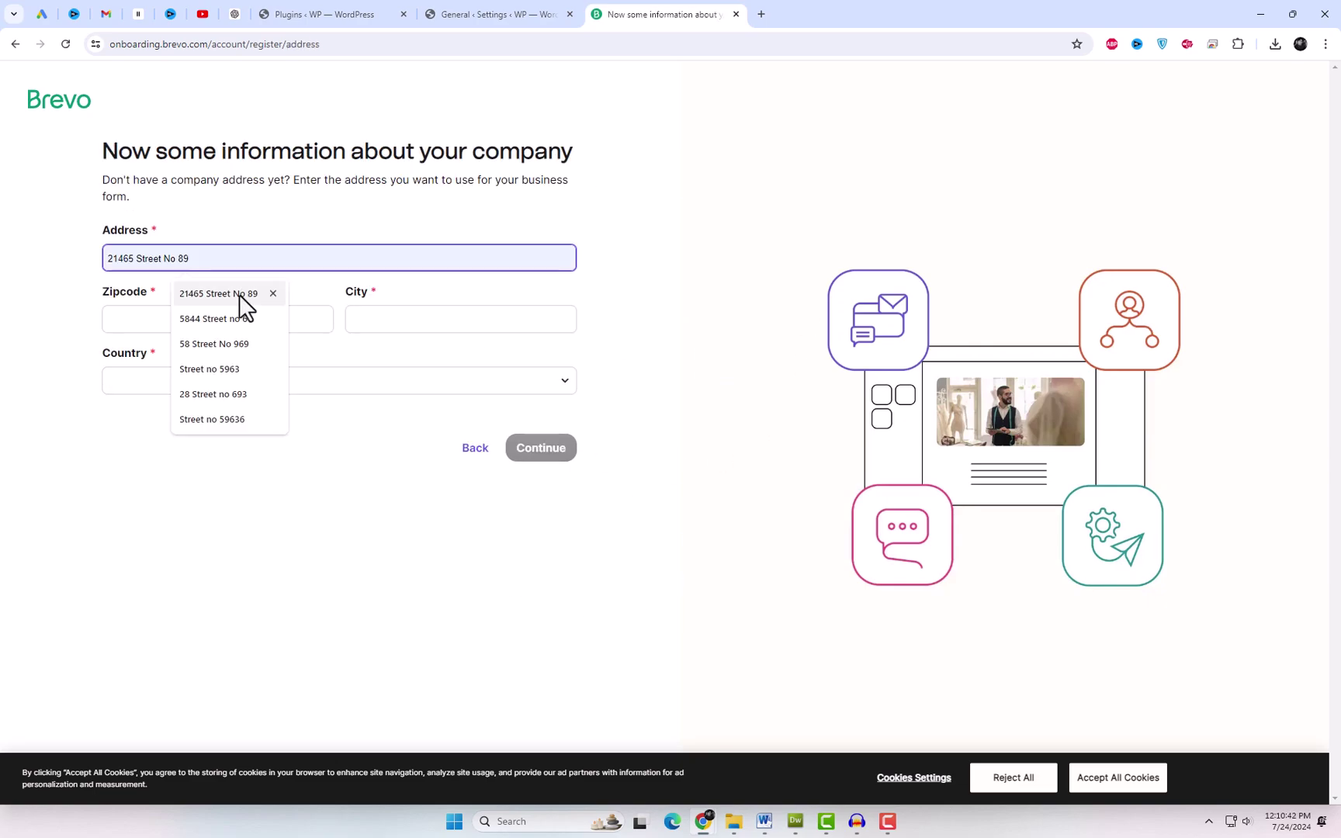
left_click(239, 295)
left_click(216, 320)
type("6000")
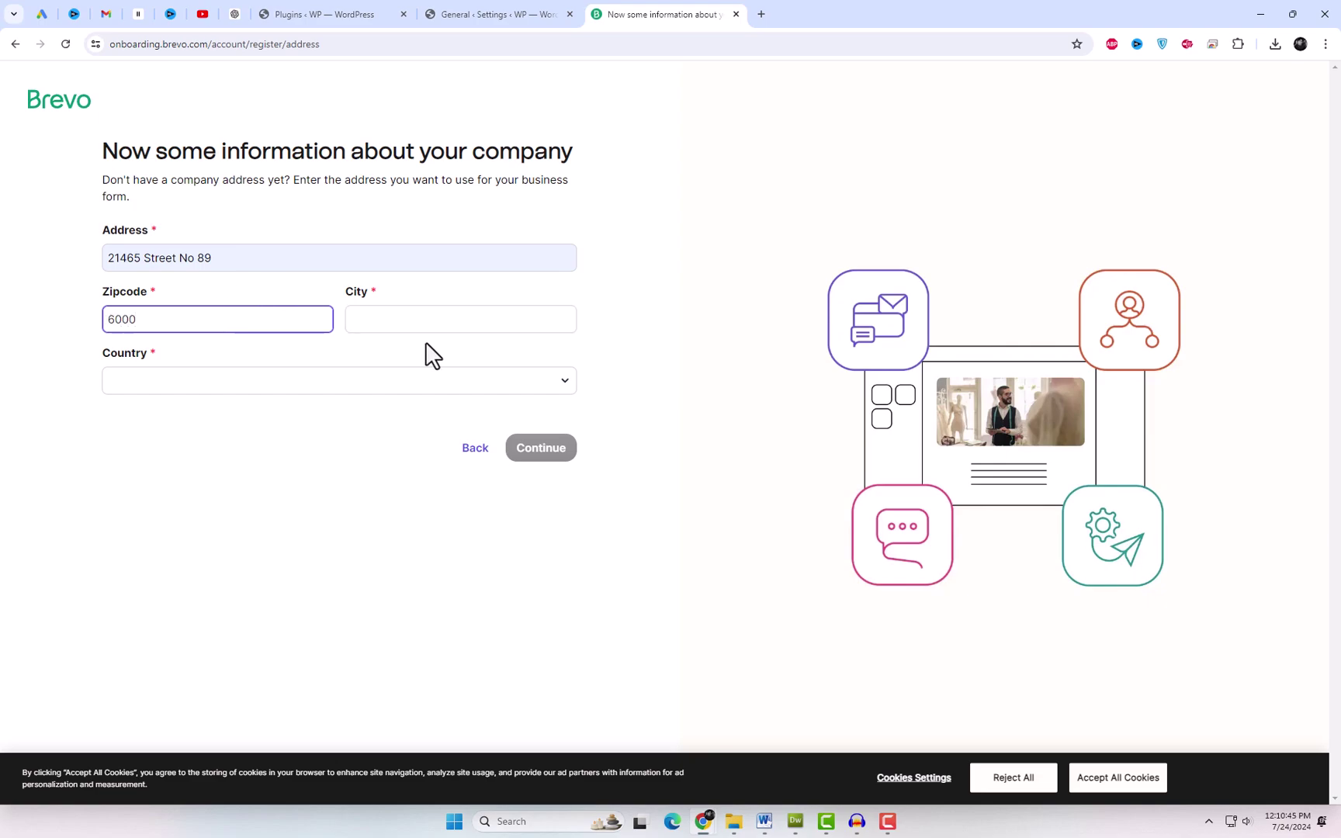
left_click(409, 321)
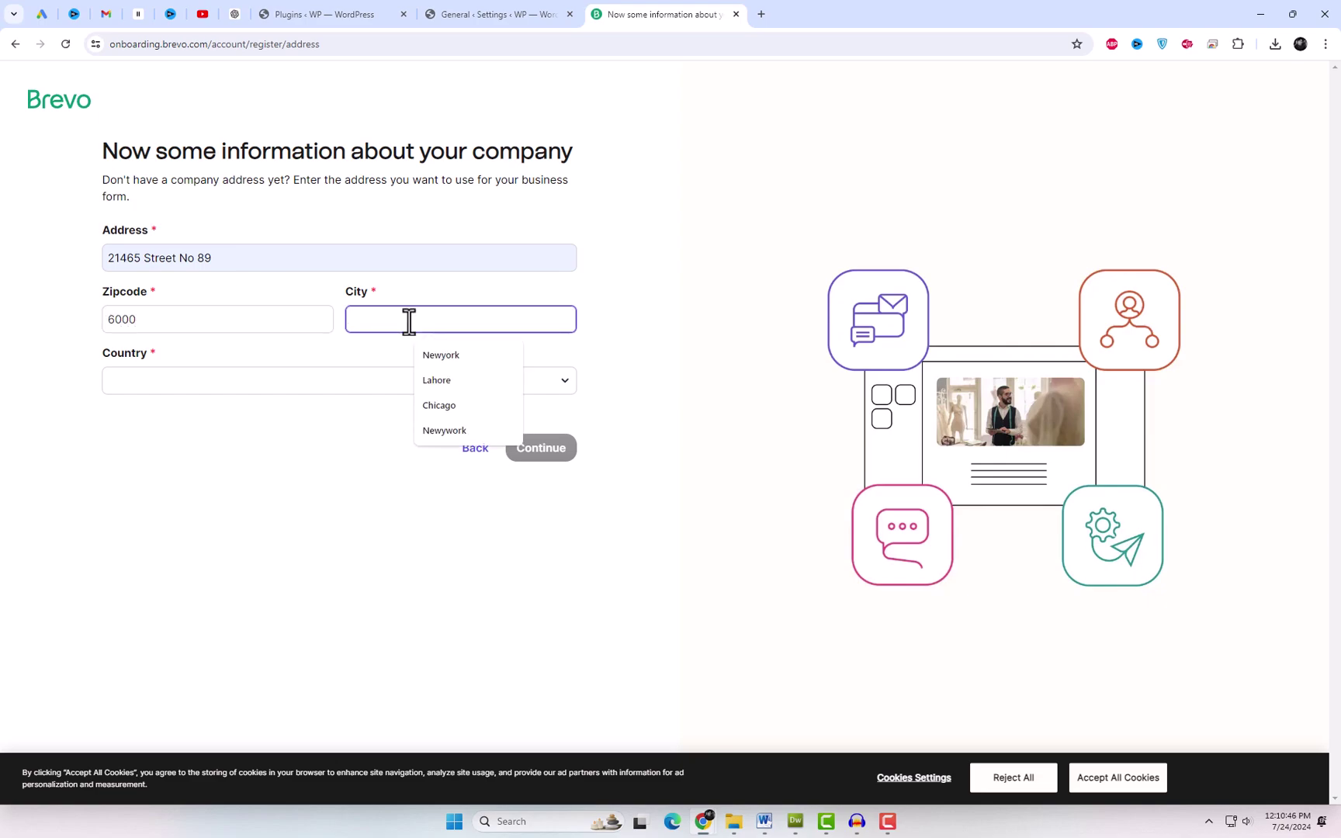
type("Lahore")
key("Tab")
Step: Choose Pakistan as the country and submit the company address form
left_click(450, 383)
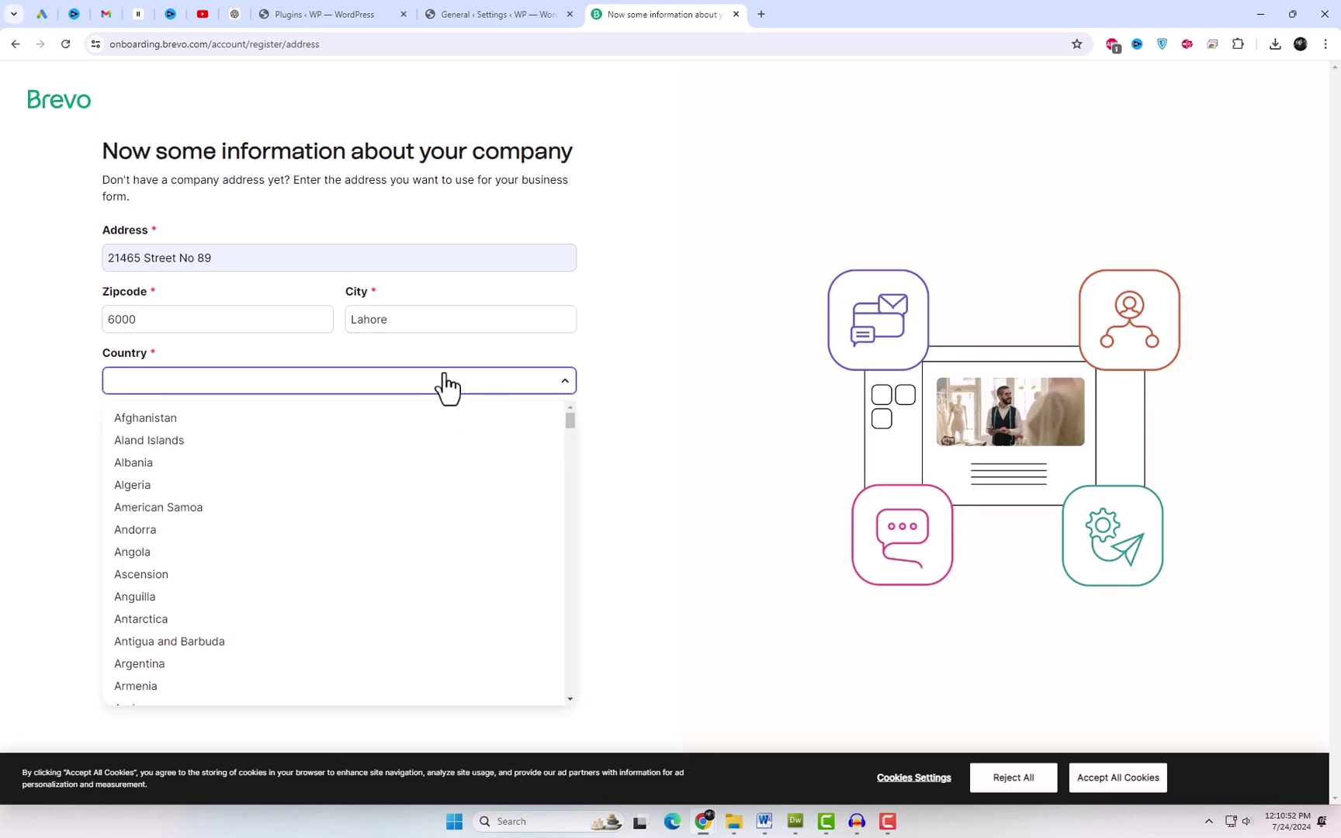
scroll(450, 575, "down", 12)
scroll(454, 576, "down", 18)
scroll(458, 576, "down", 20)
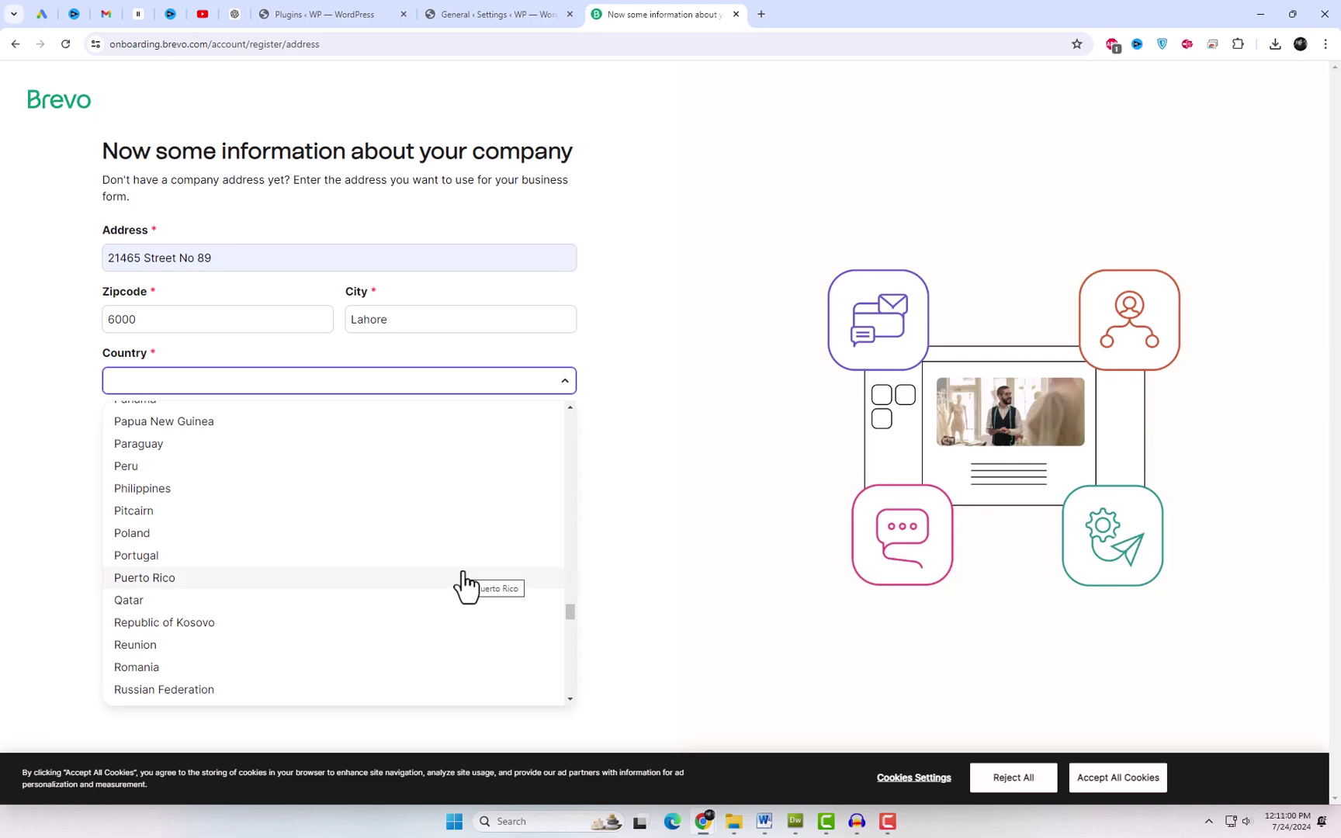
scroll(466, 586, "down", 1)
scroll(467, 586, "up", 1)
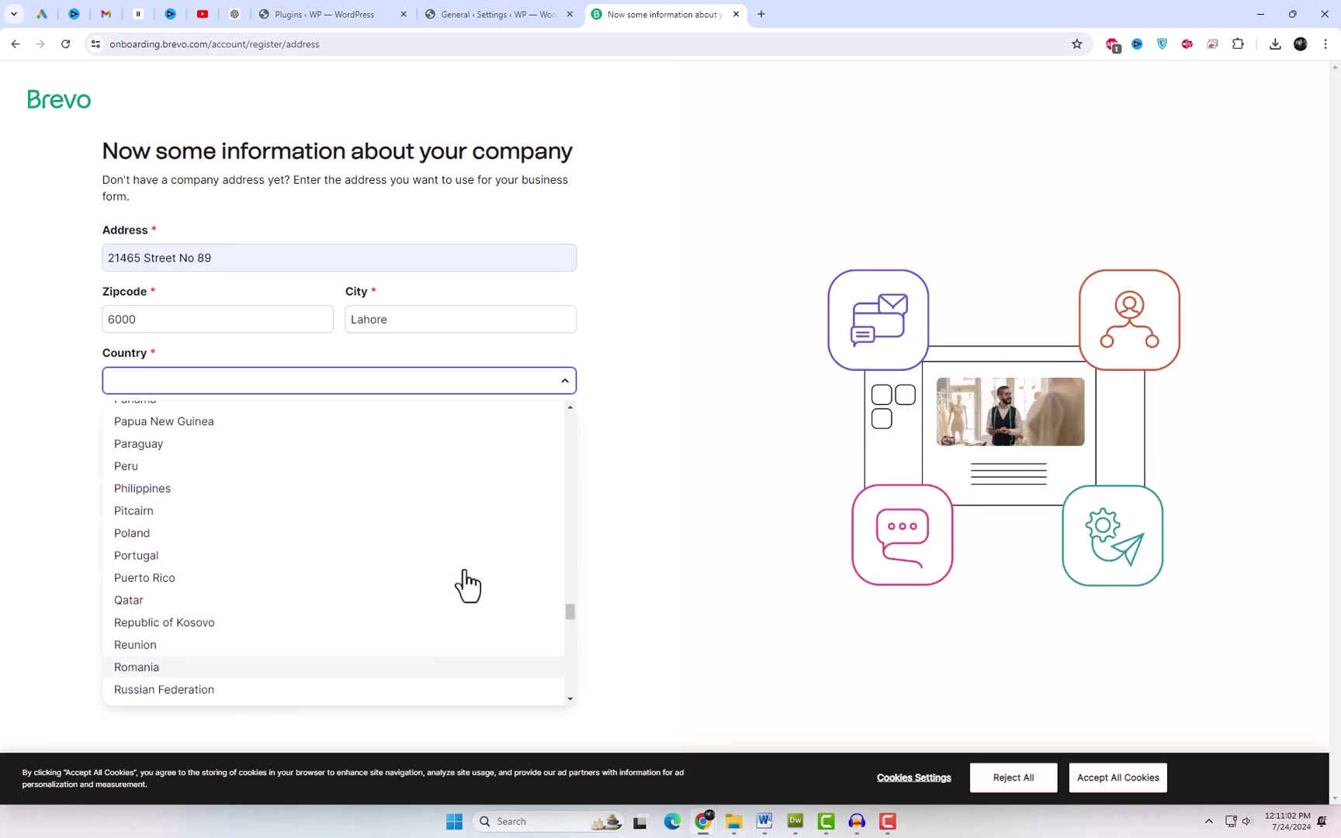
scroll(468, 584, "up", 1)
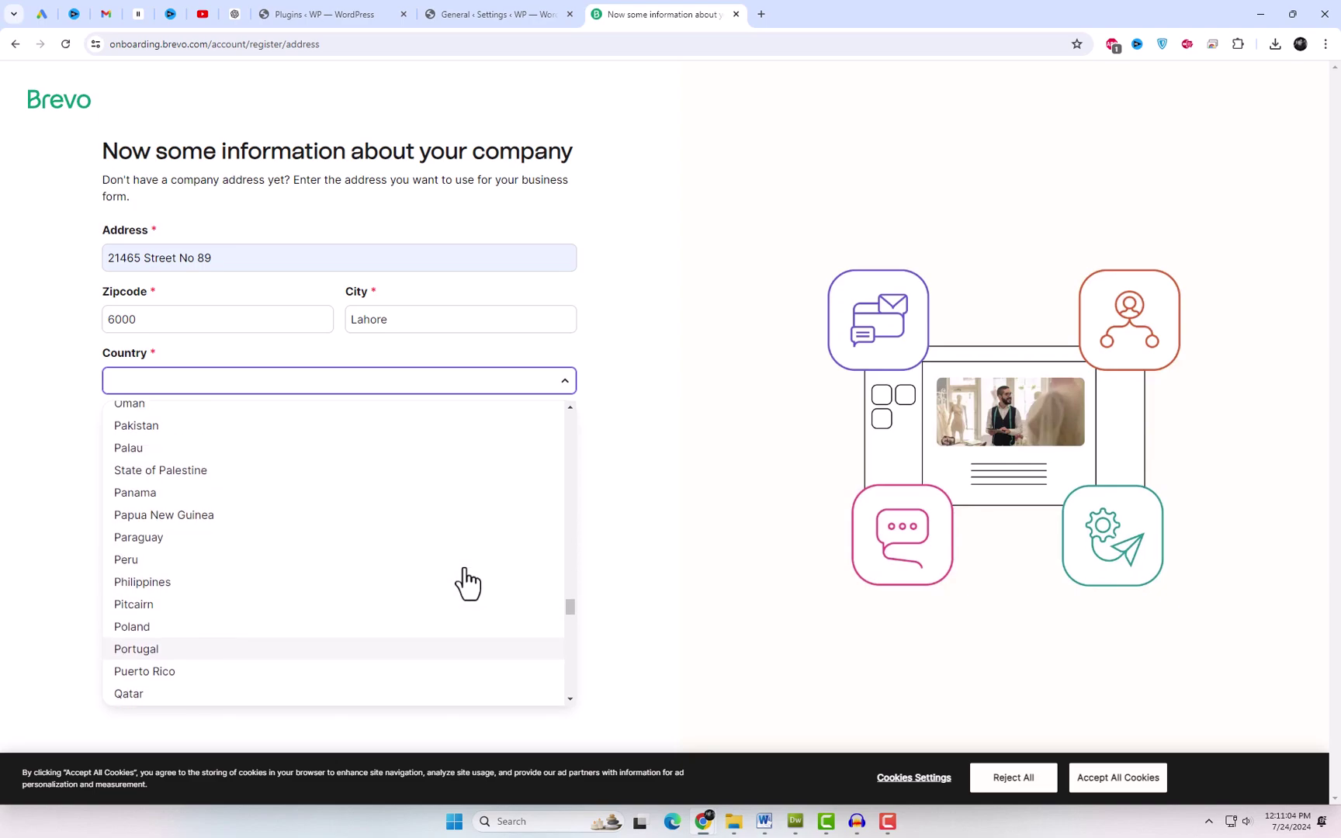
left_click(209, 428)
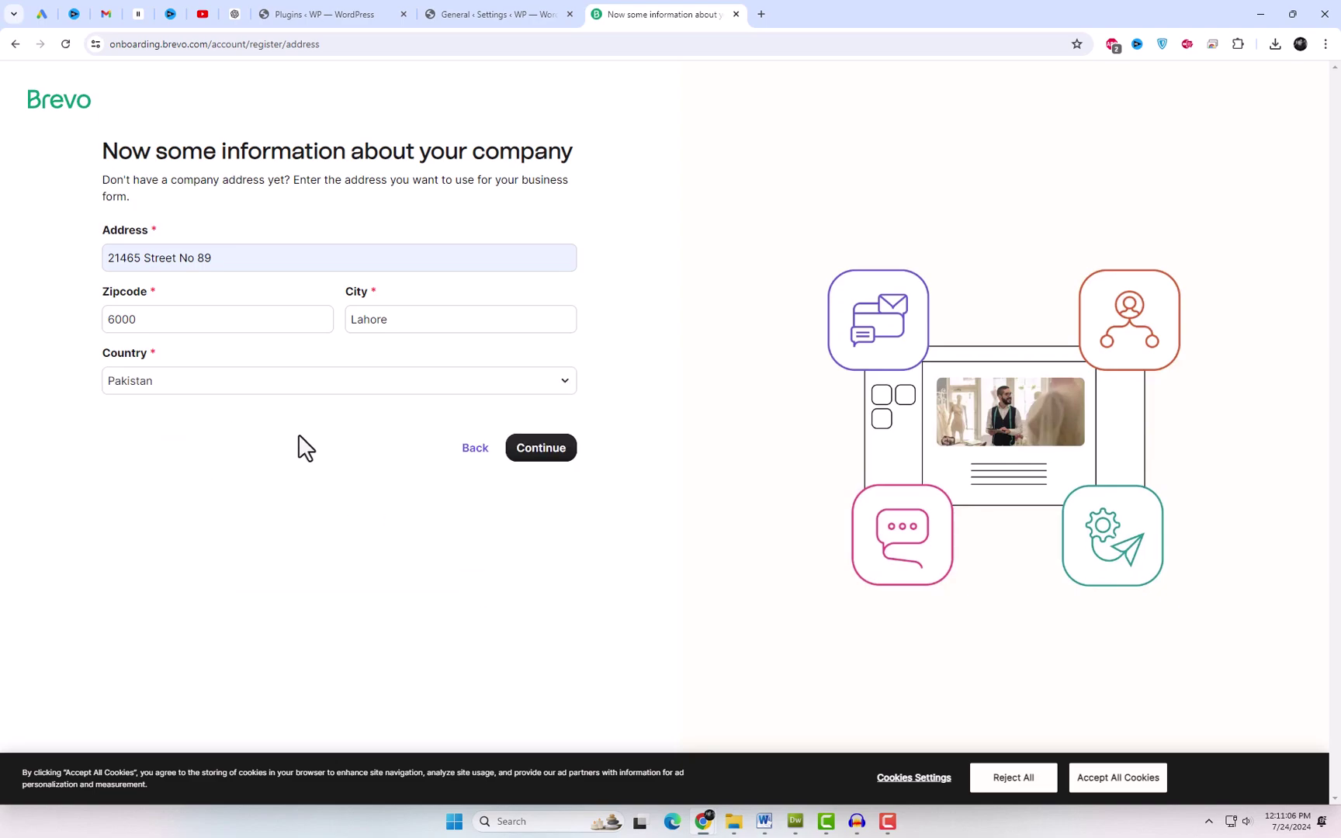
left_click(525, 450)
left_click(1053, 261)
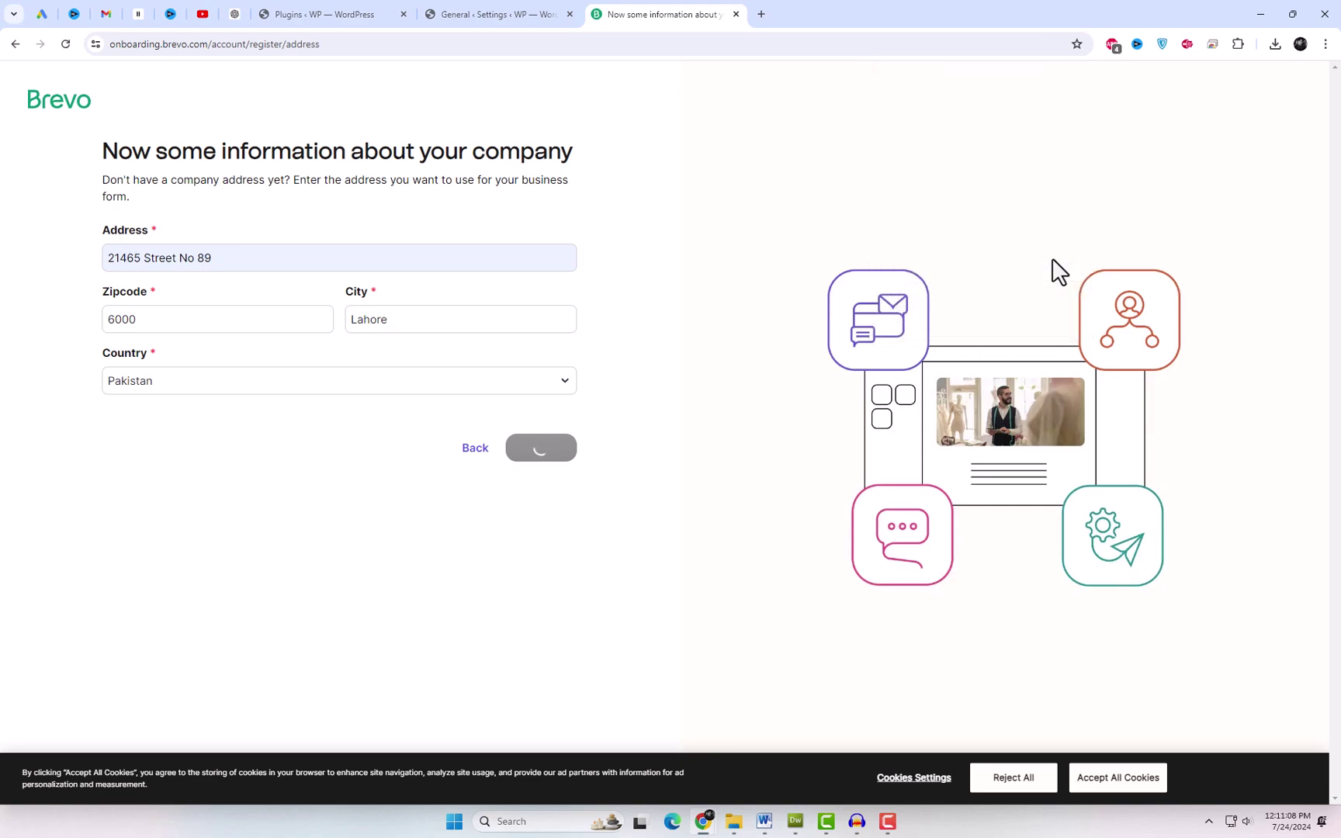
Step: Correct the rejected zipcode to 60000 and the city to Multan, then resubmit
left_click_drag(168, 368, 107, 339)
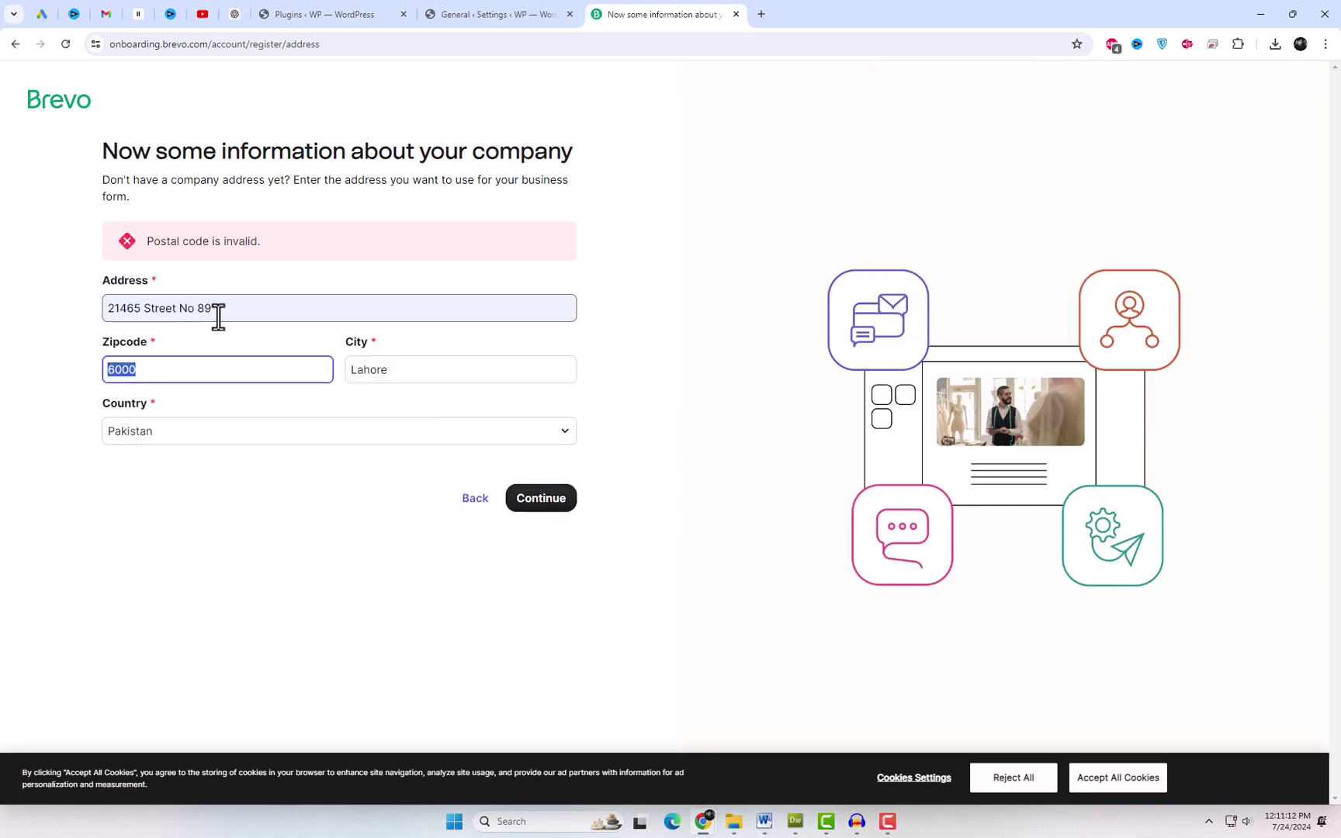
left_click(236, 370)
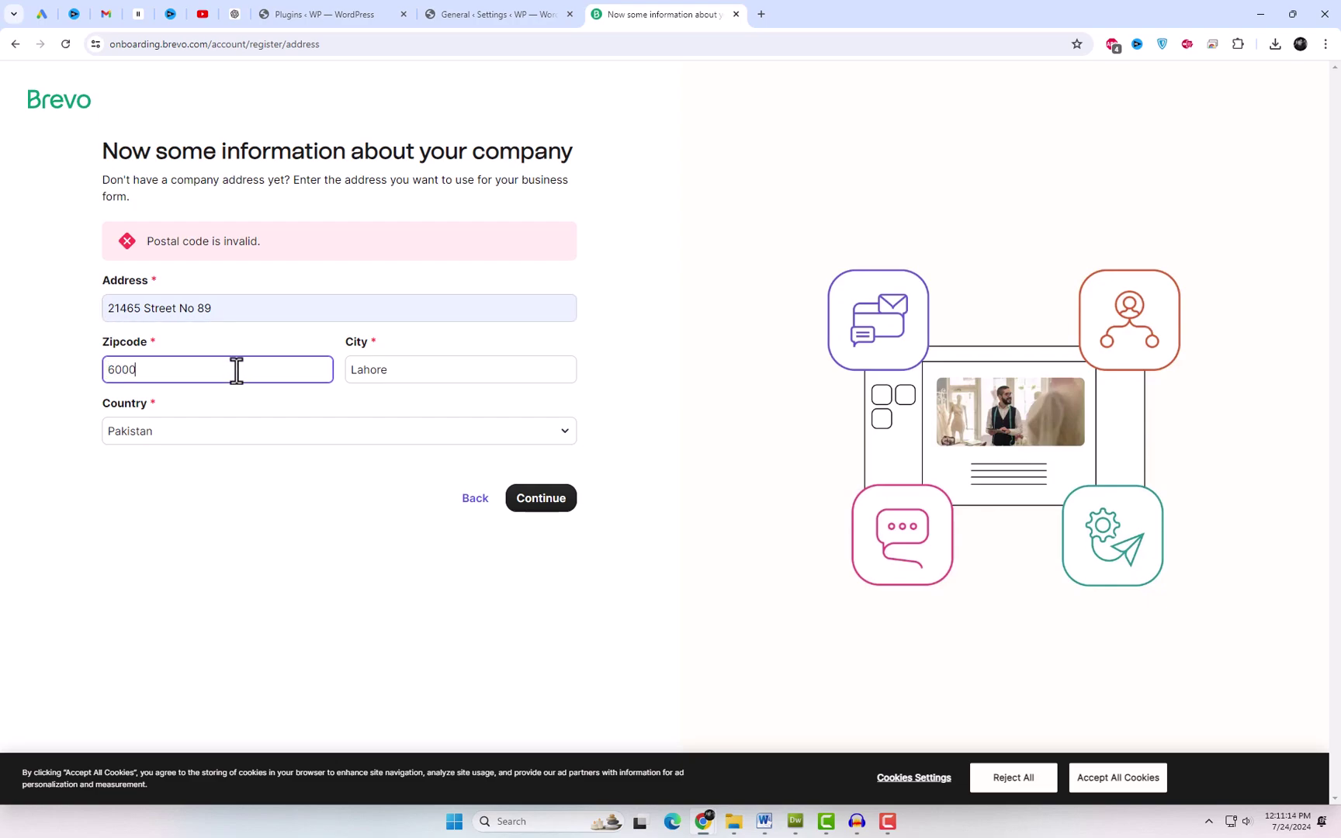
type("0")
key("Tab")
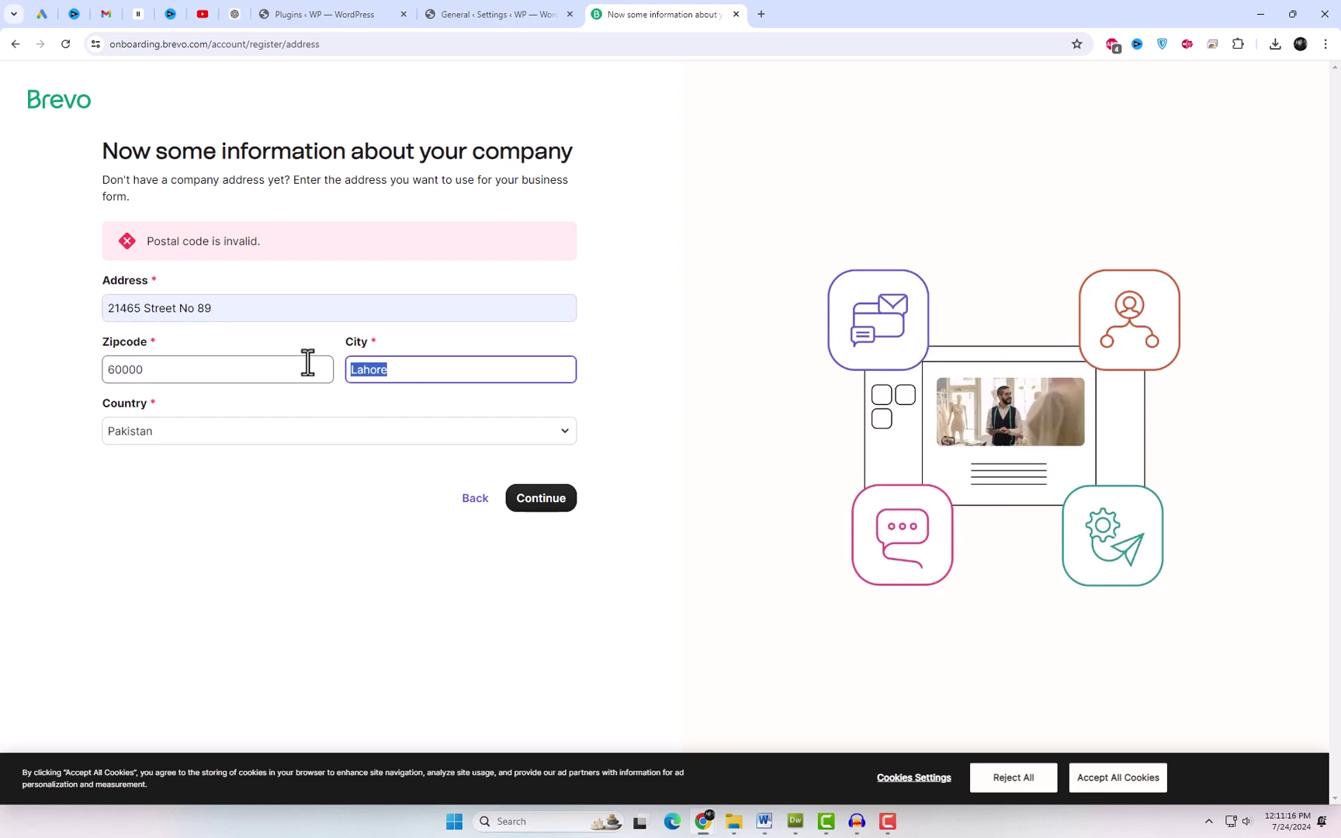
type("Multan")
left_click(563, 501)
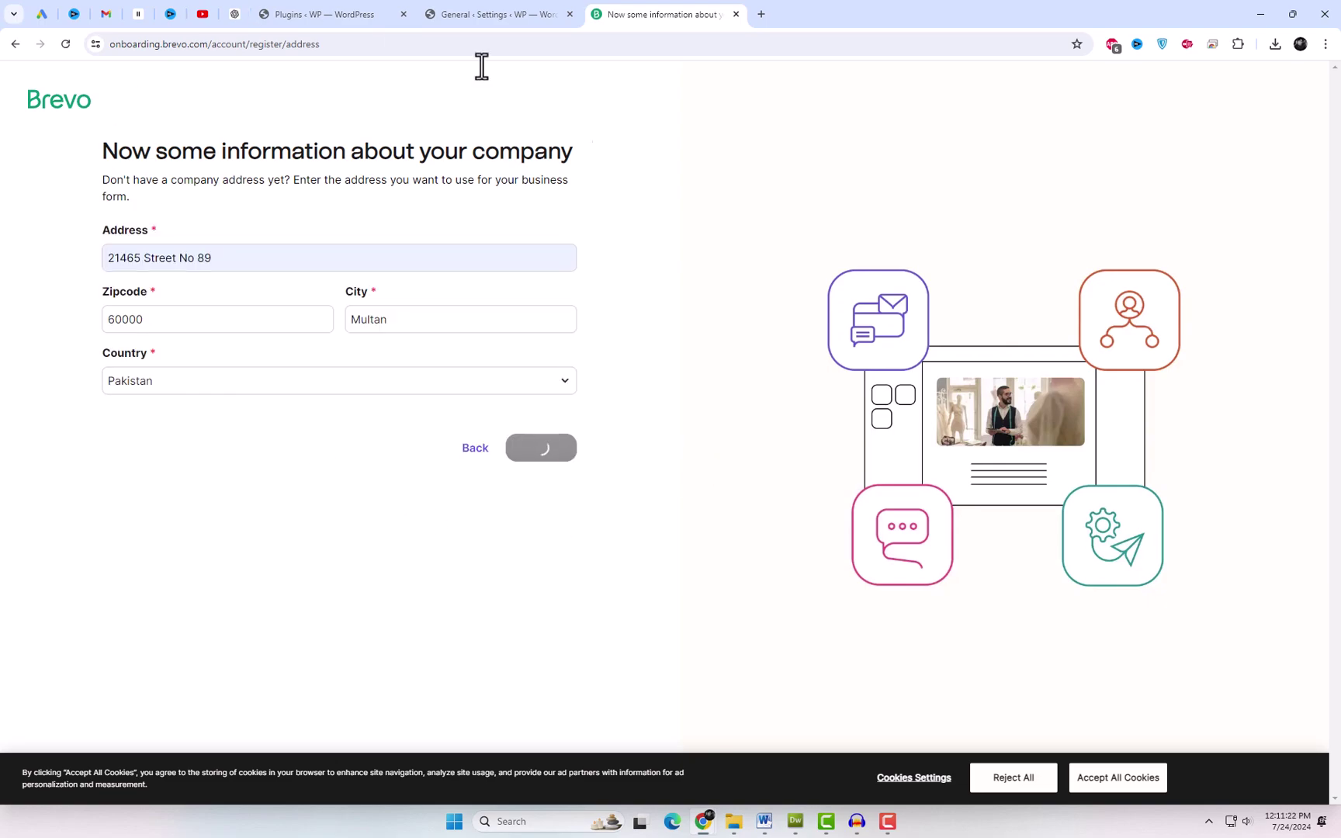
Step: Pick 2-10 employees and 1-500 contacts, opt out of promotional content, and continue
left_click(169, 247)
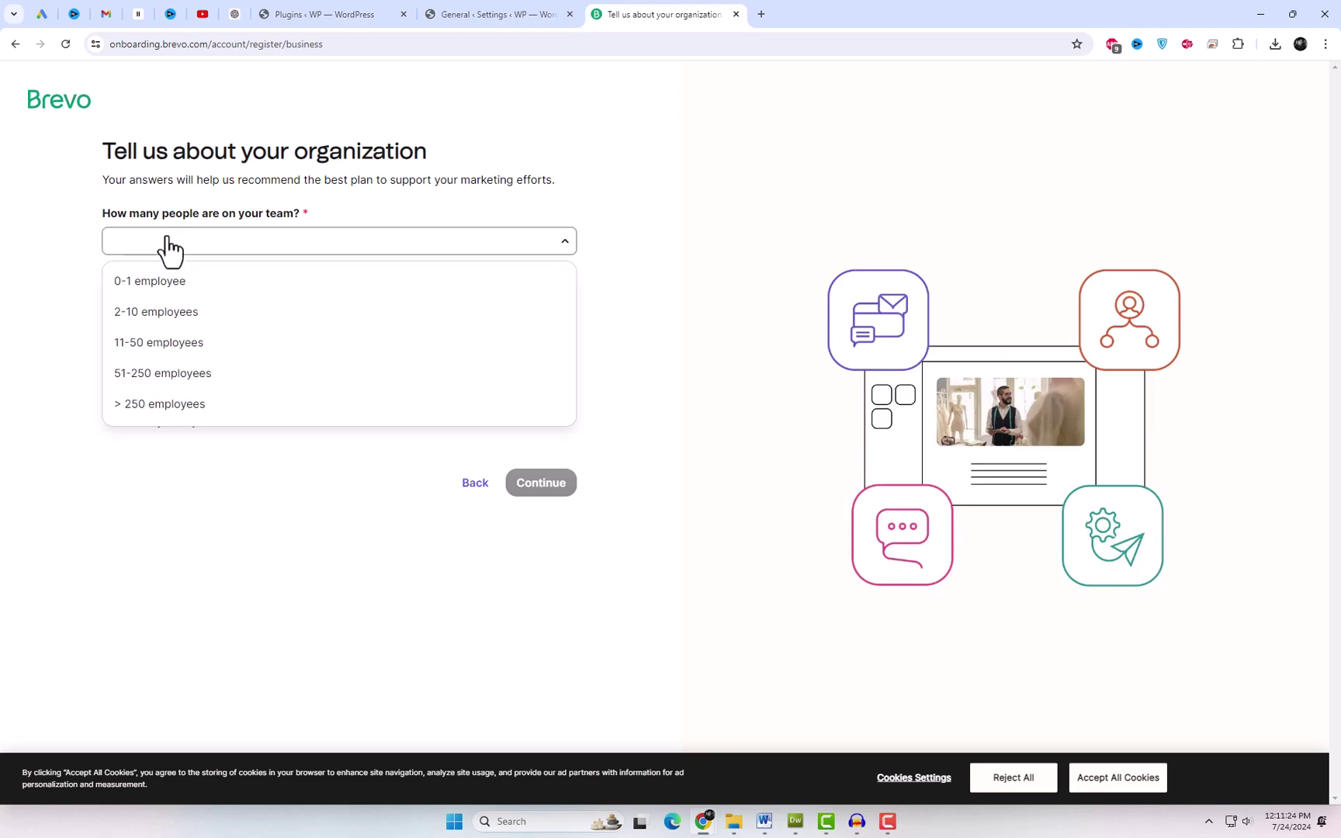
left_click(151, 314)
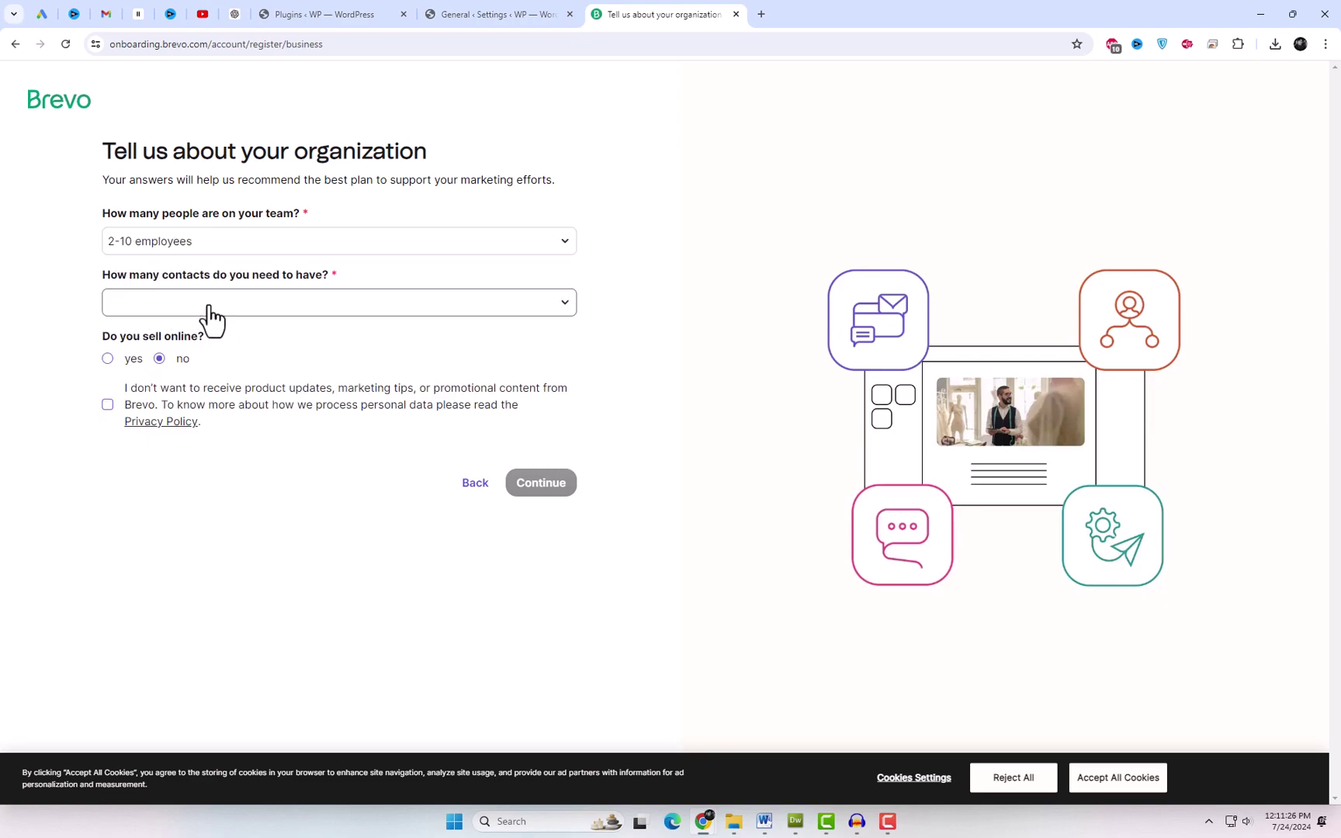
left_click(210, 314)
left_click(187, 344)
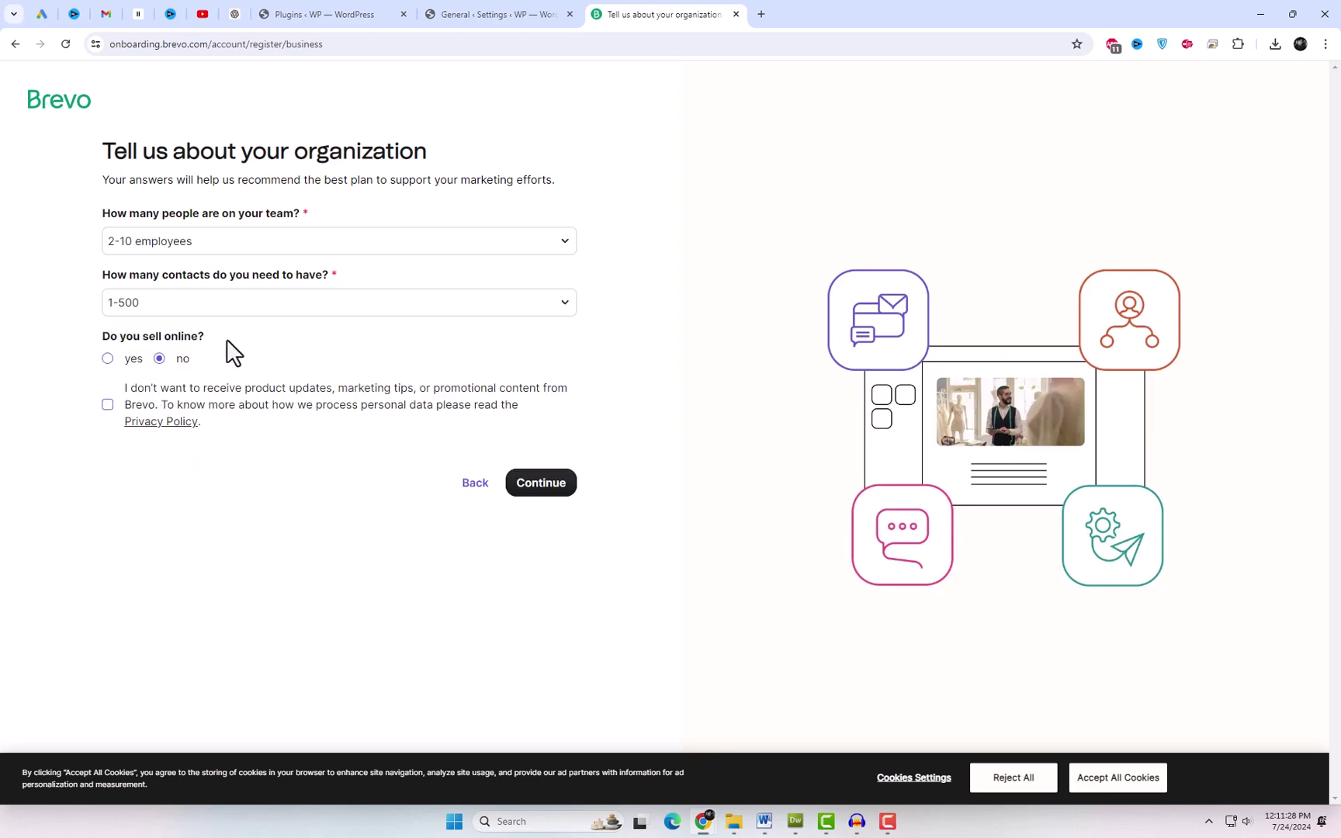
left_click(107, 405)
left_click(554, 486)
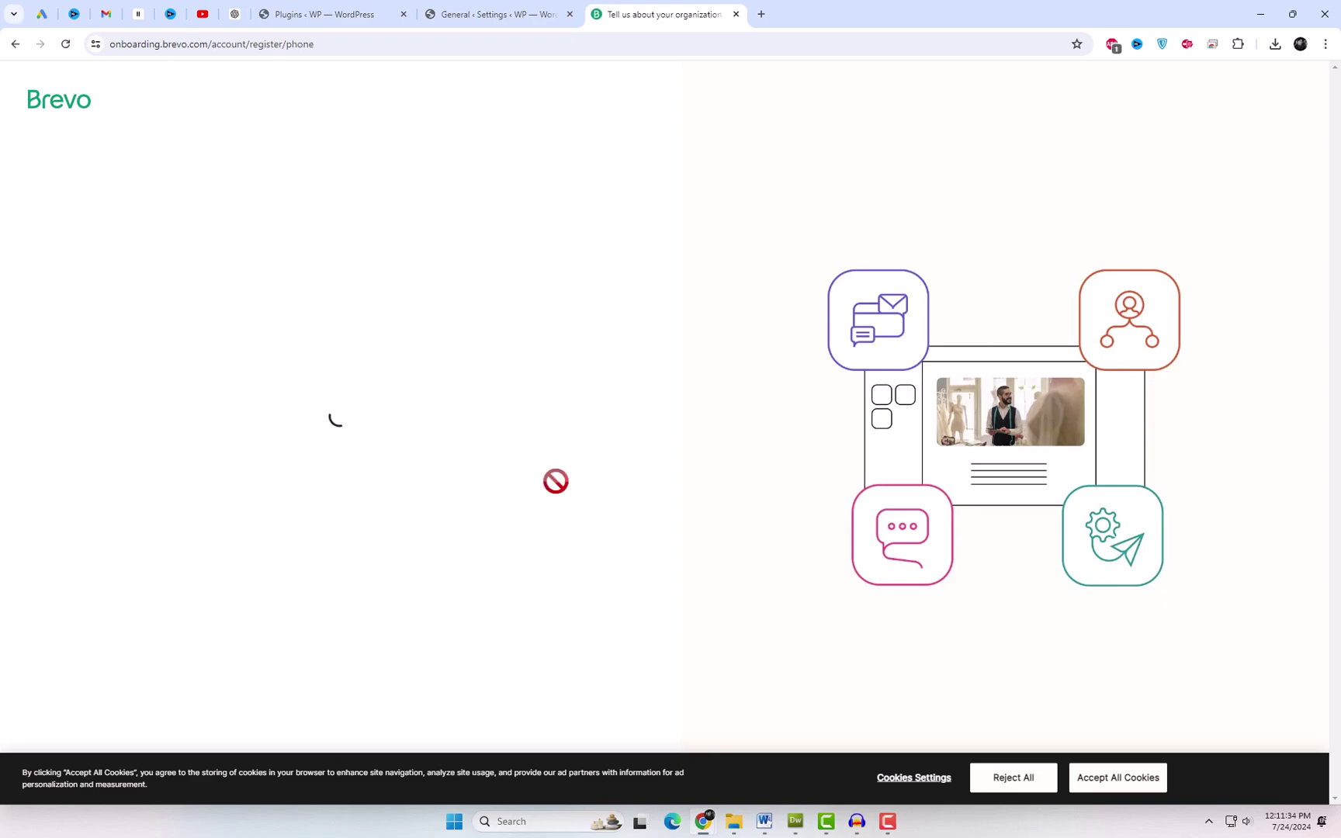
Step: Enter the phone number, request a code, and submit the received verification code
left_click(213, 263)
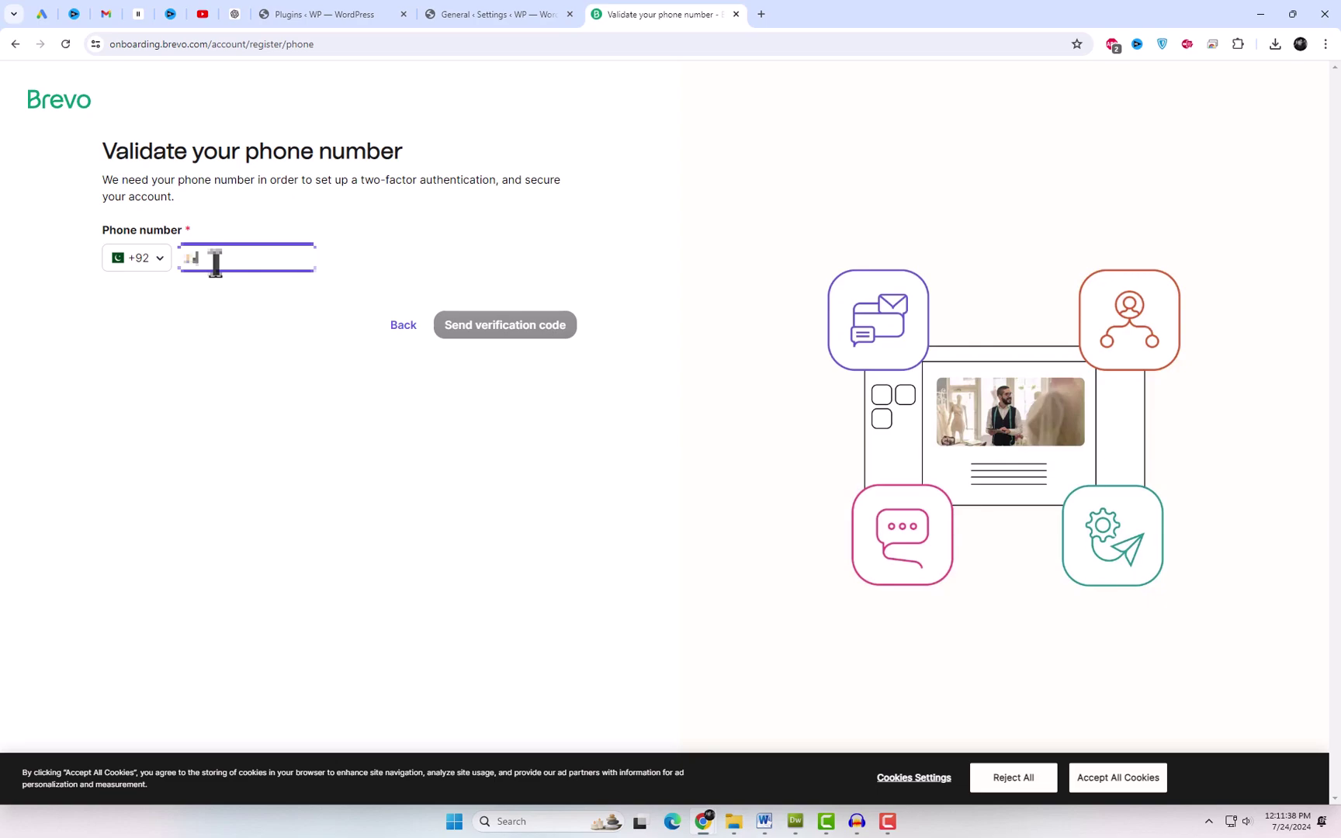
left_click(502, 341)
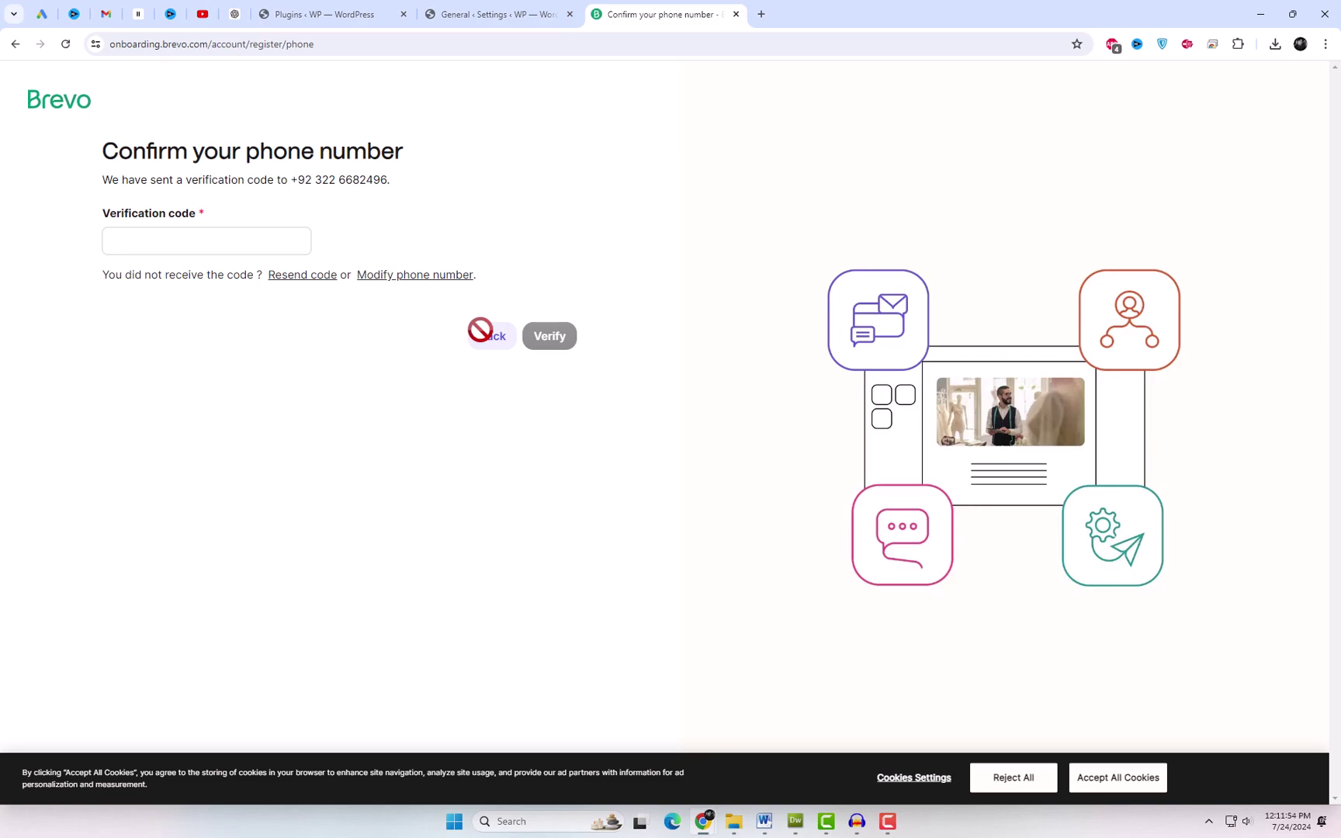
left_click(205, 246)
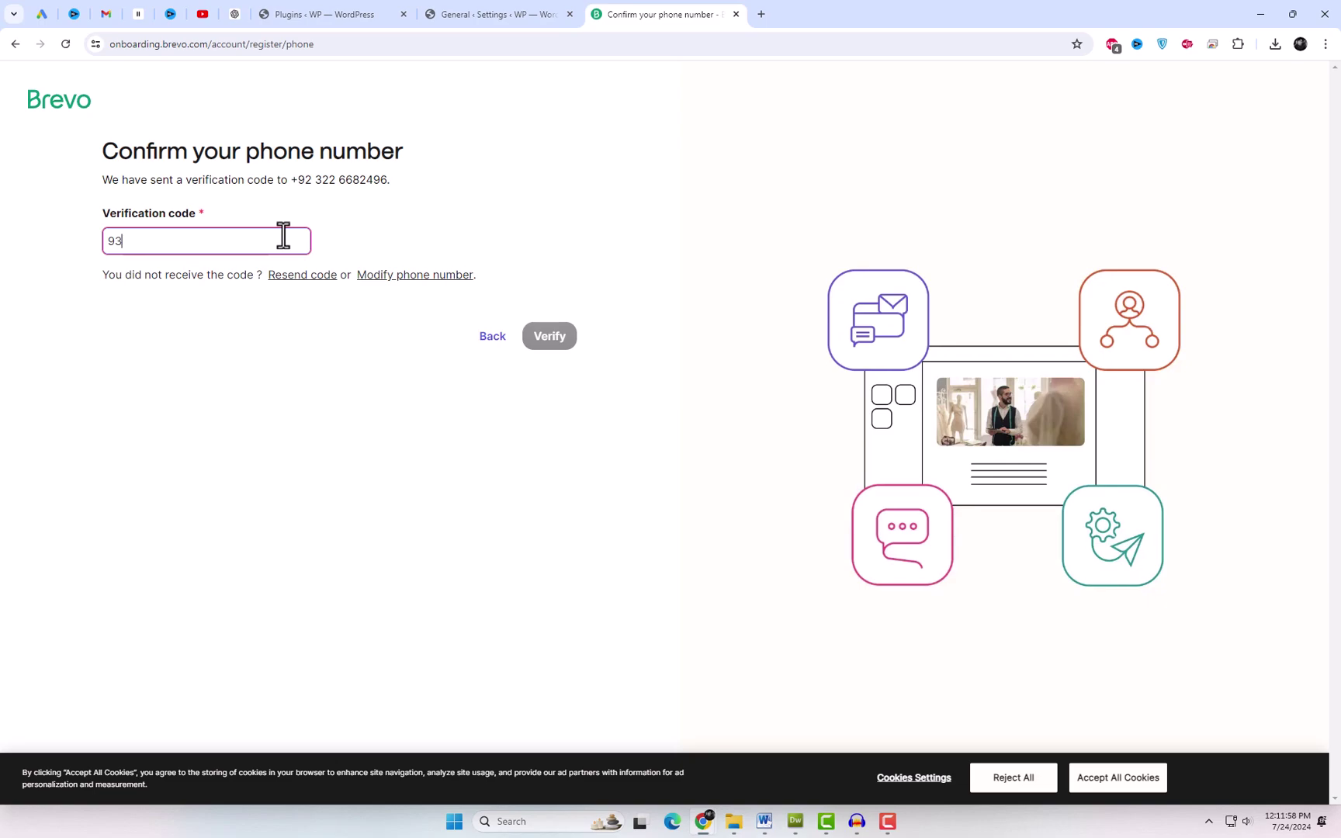
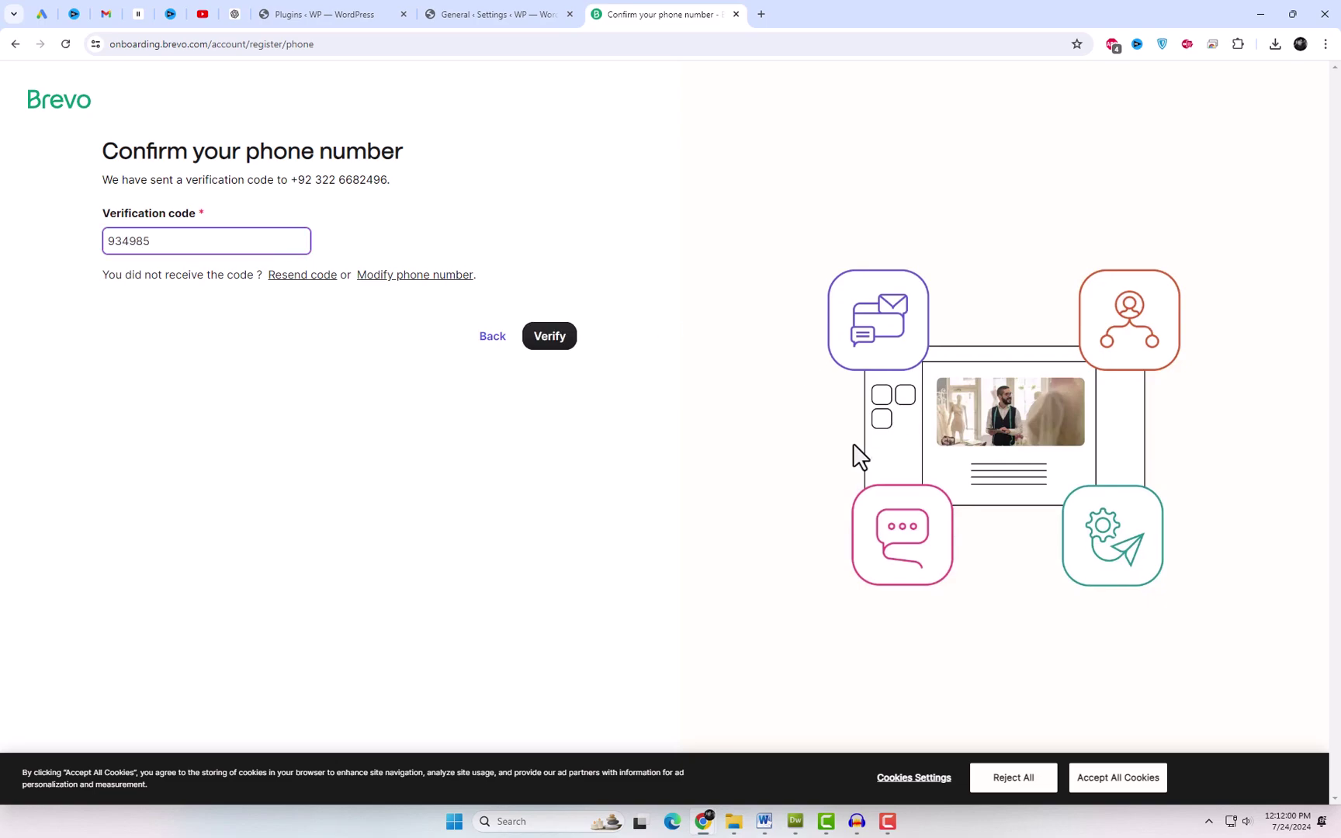
left_click(529, 342)
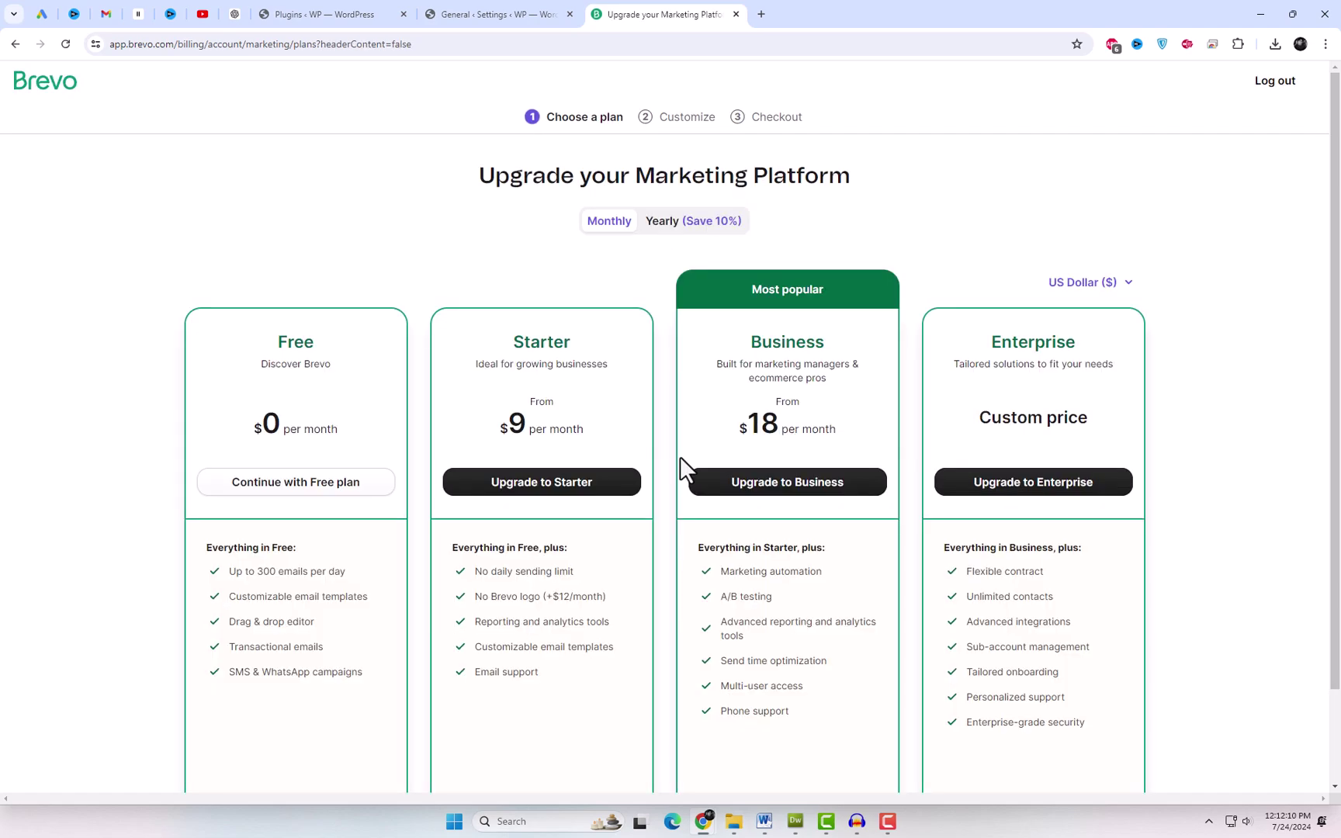
Step: Continue on Brevo's Free plan, then return to WP Mail SMTP's Brevo API Key field
scroll(652, 466, "down", 1)
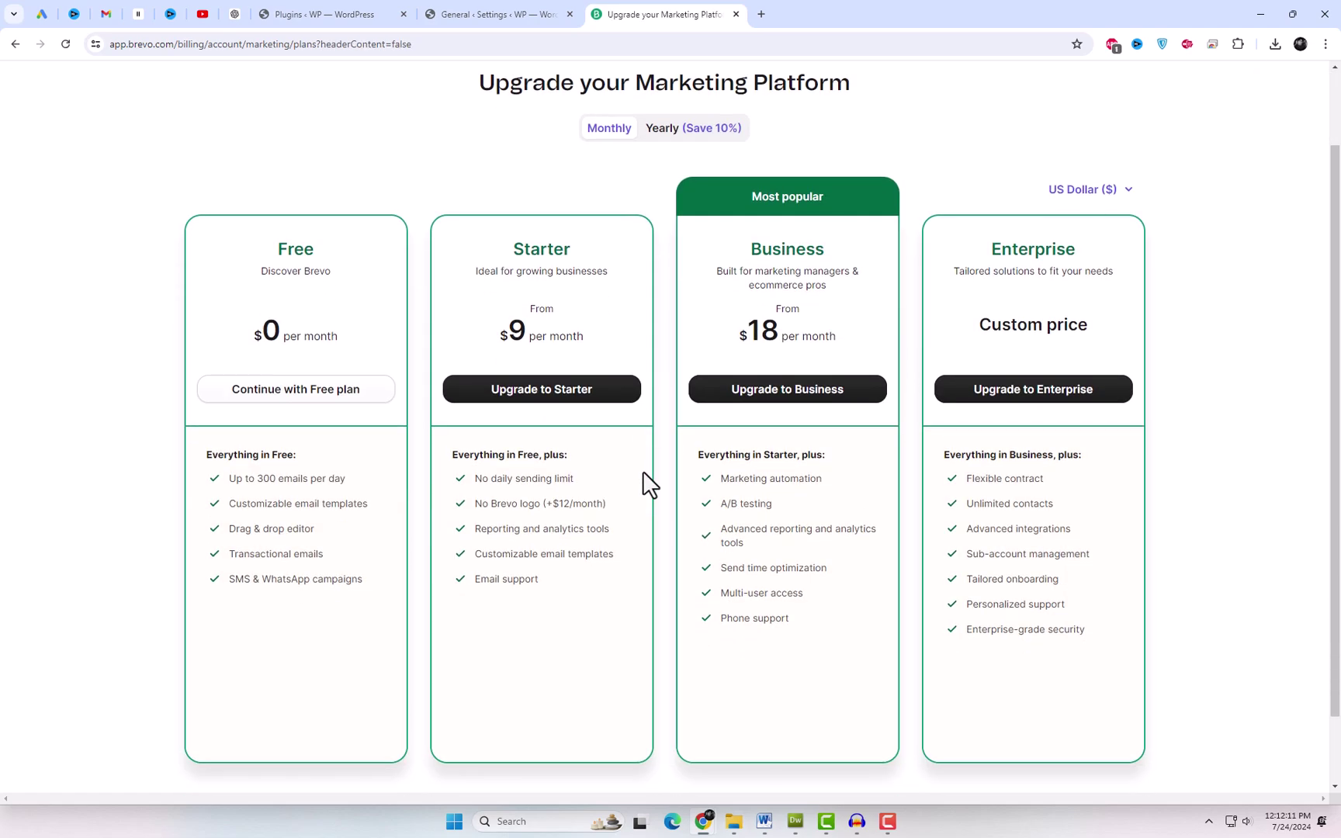
left_click(300, 402)
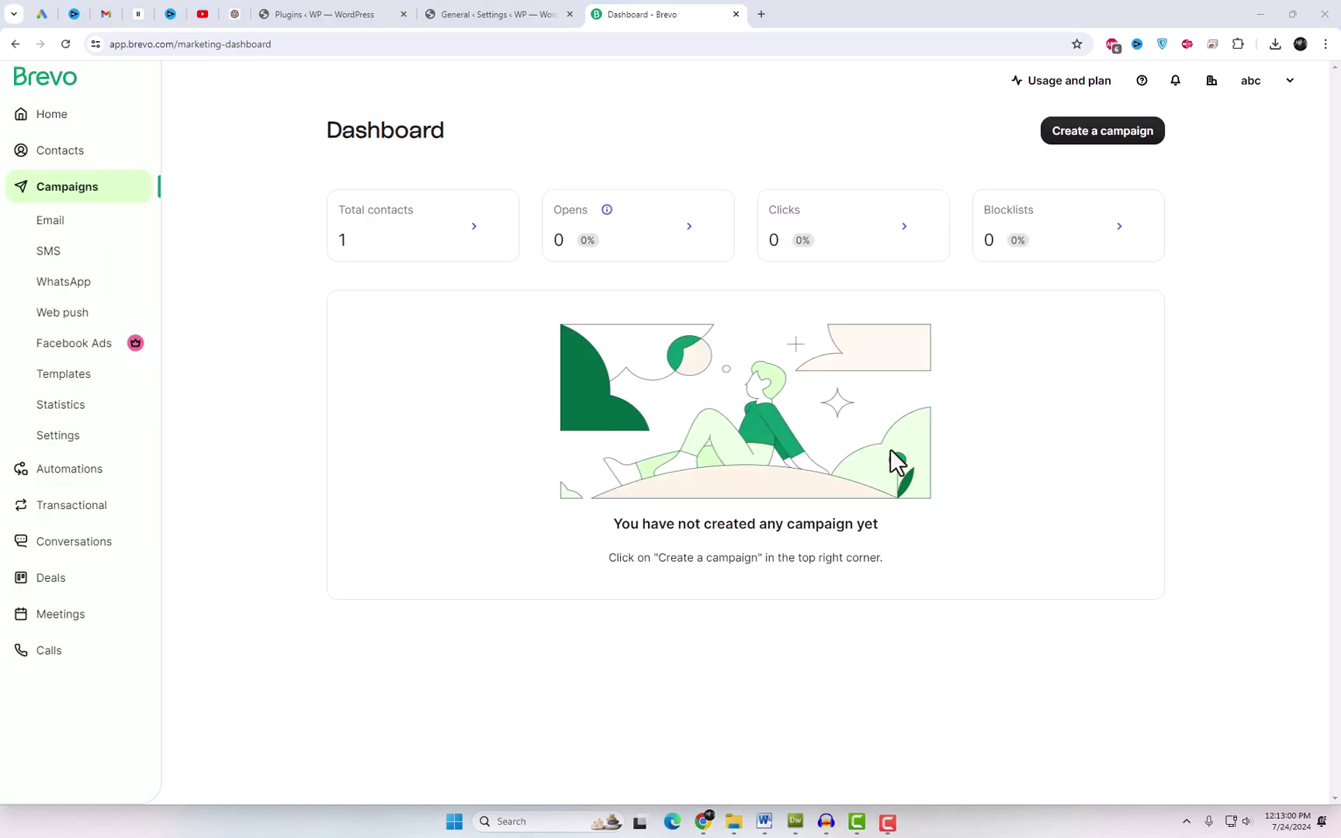
left_click(497, 13)
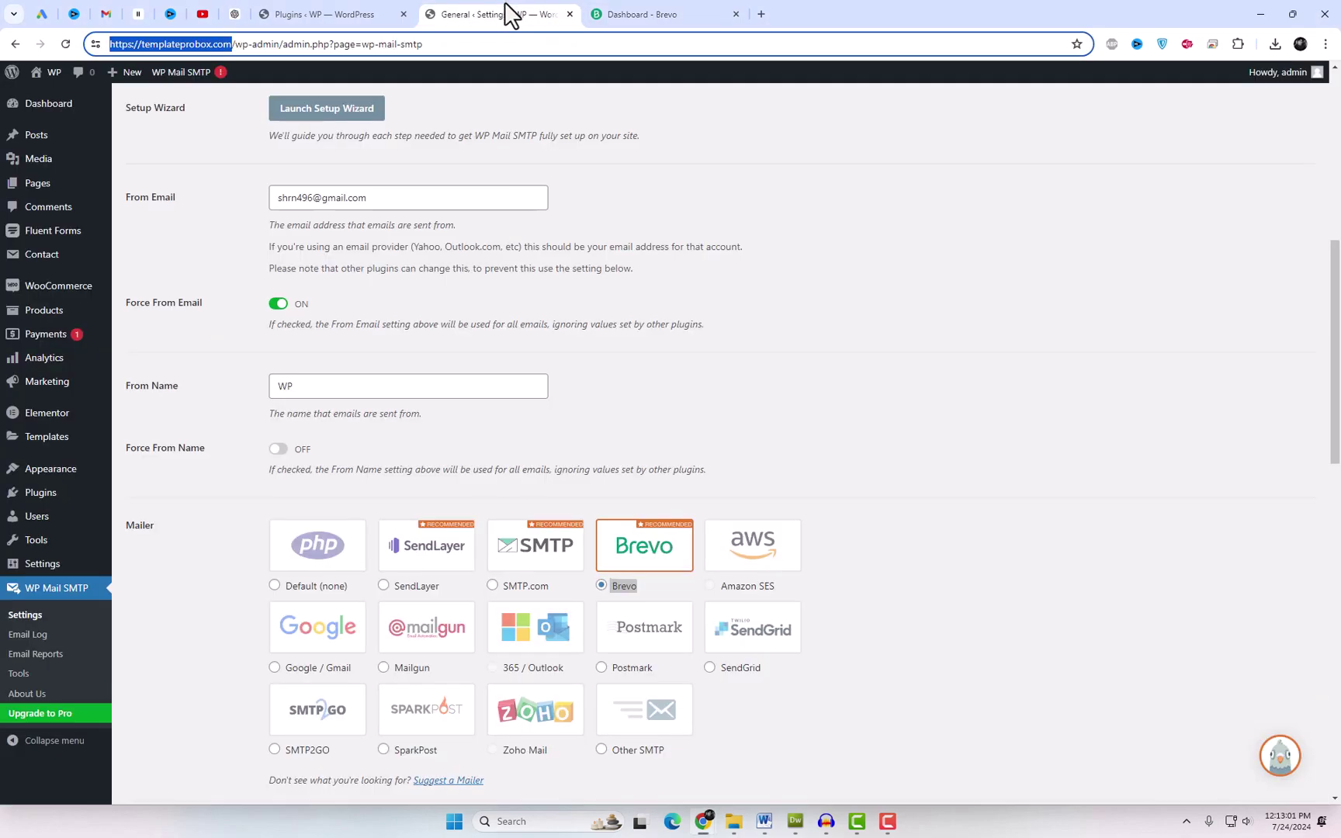
scroll(907, 497, "down", 1)
scroll(845, 539, "down", 10)
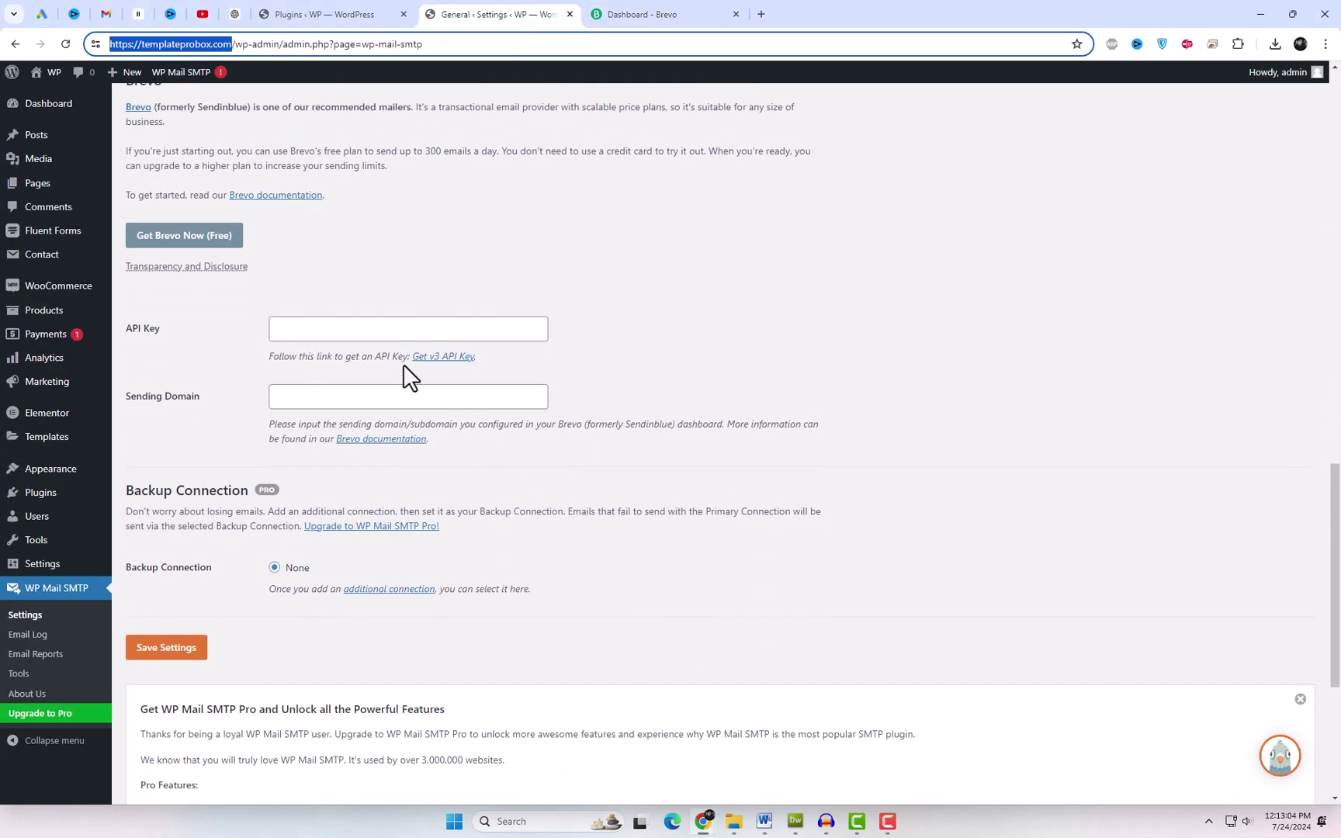
Step: Open Brevo's API keys page in a new tab and generate a v3 key named 'New'
right_click(427, 358)
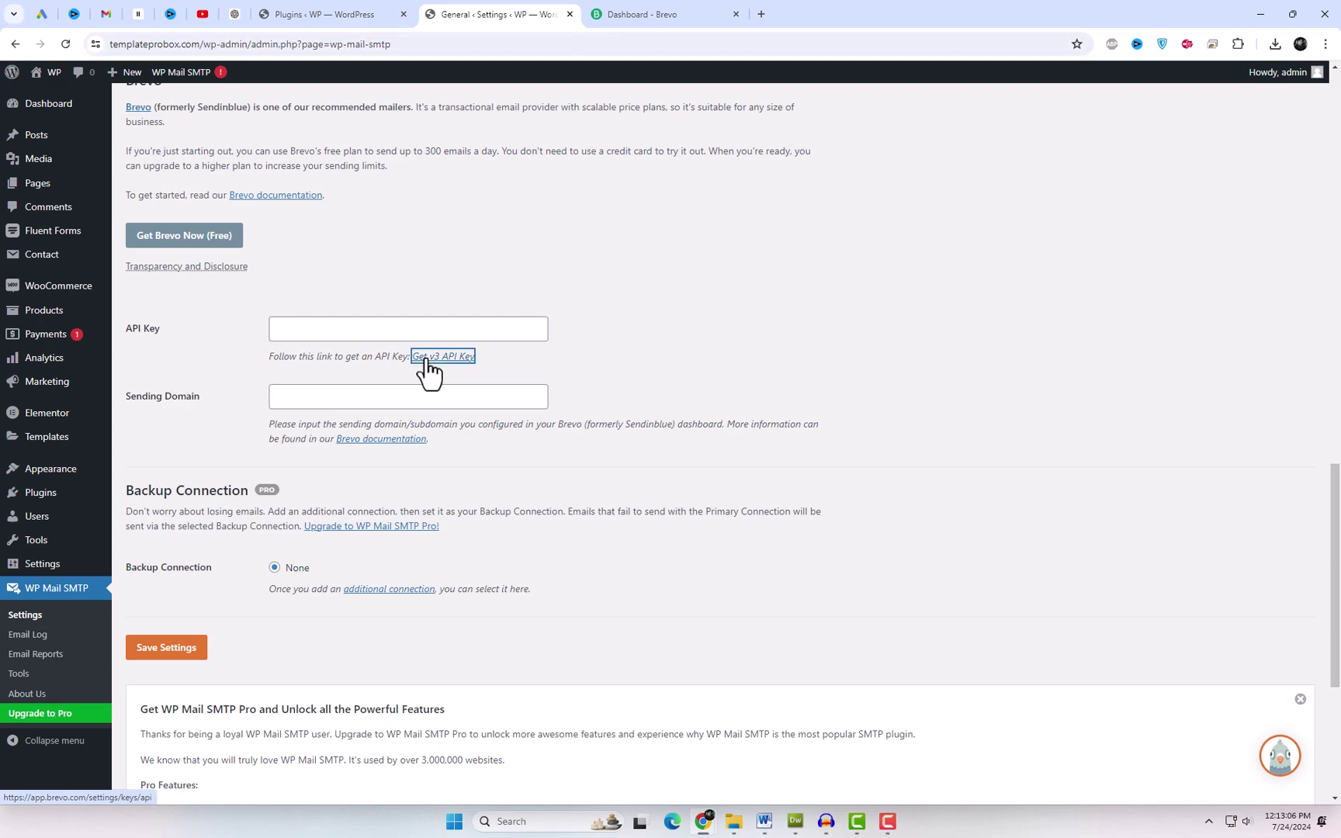
left_click(475, 374)
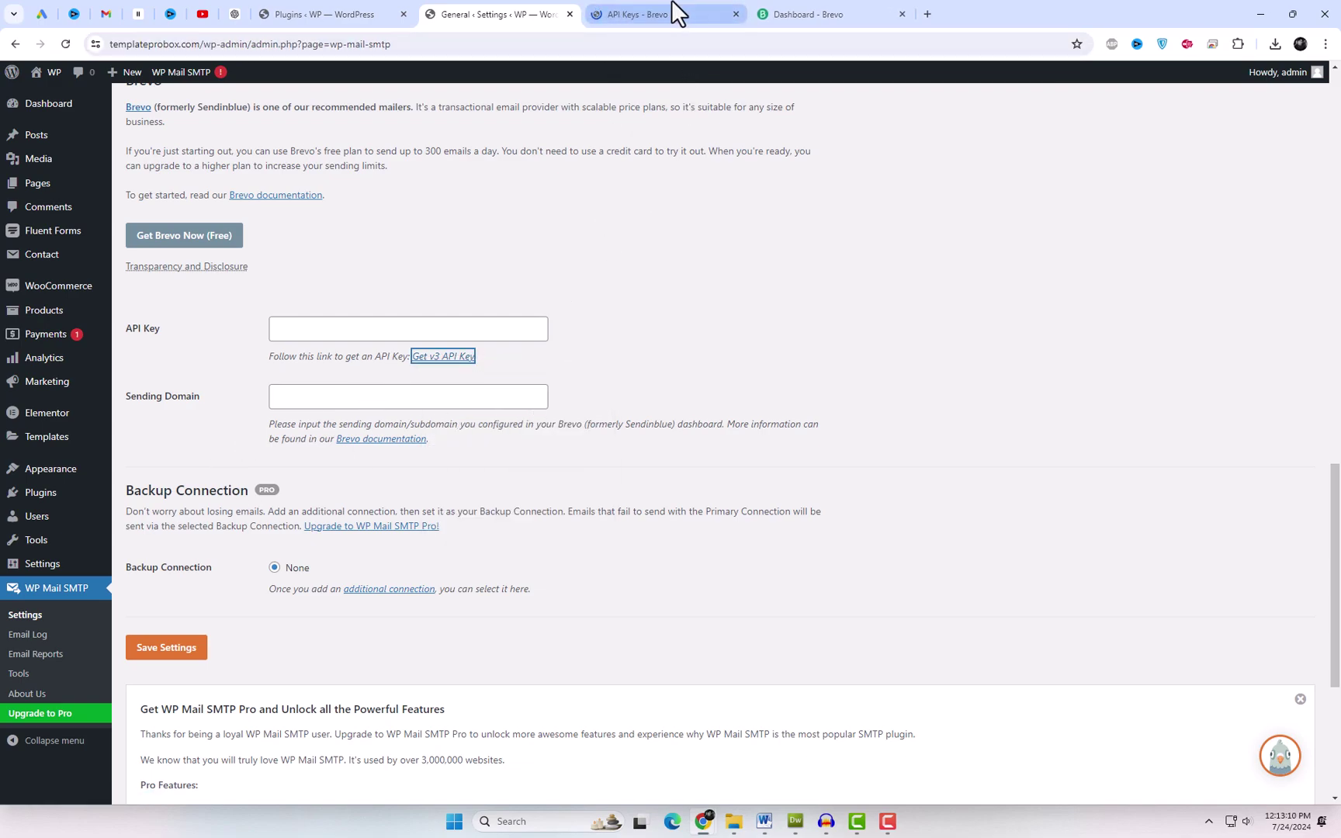
left_click(674, 12)
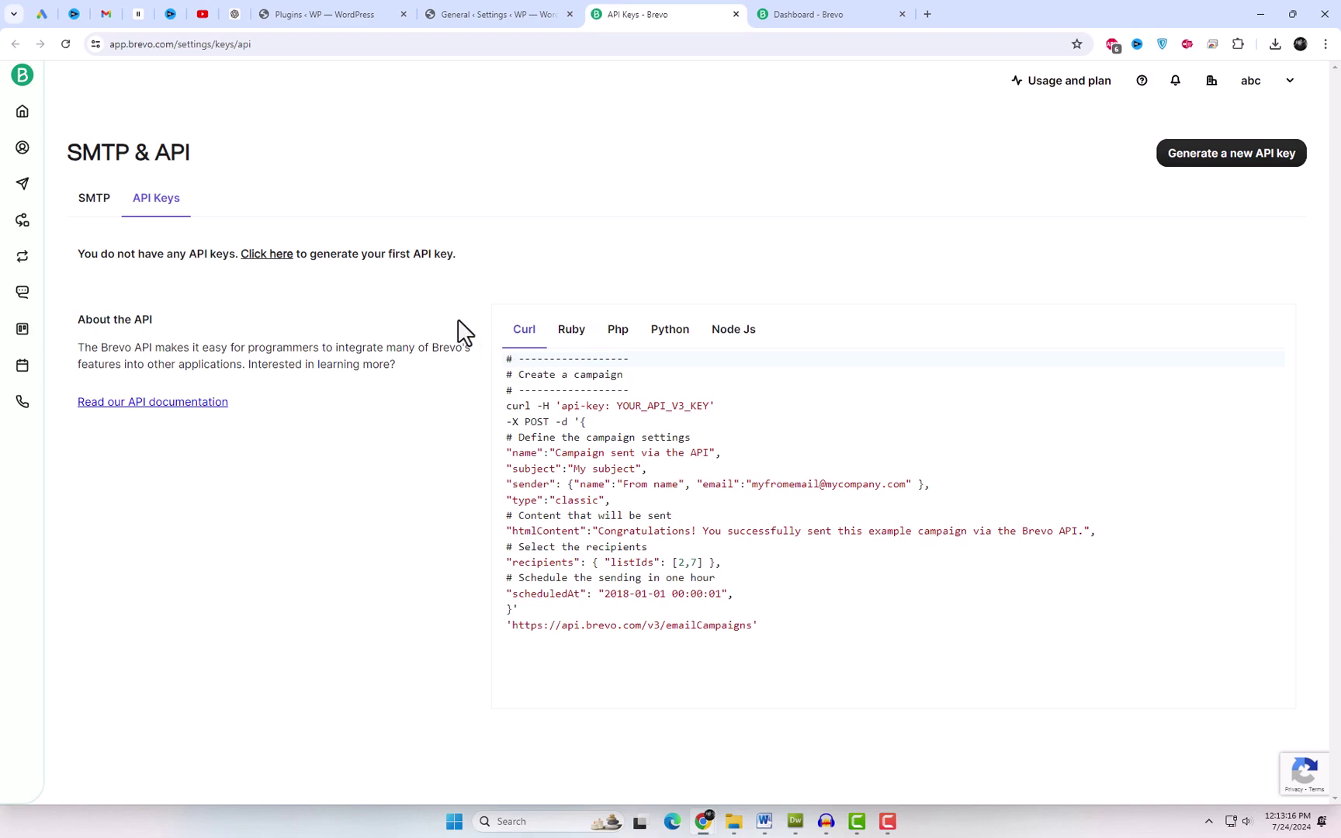
left_click(265, 256)
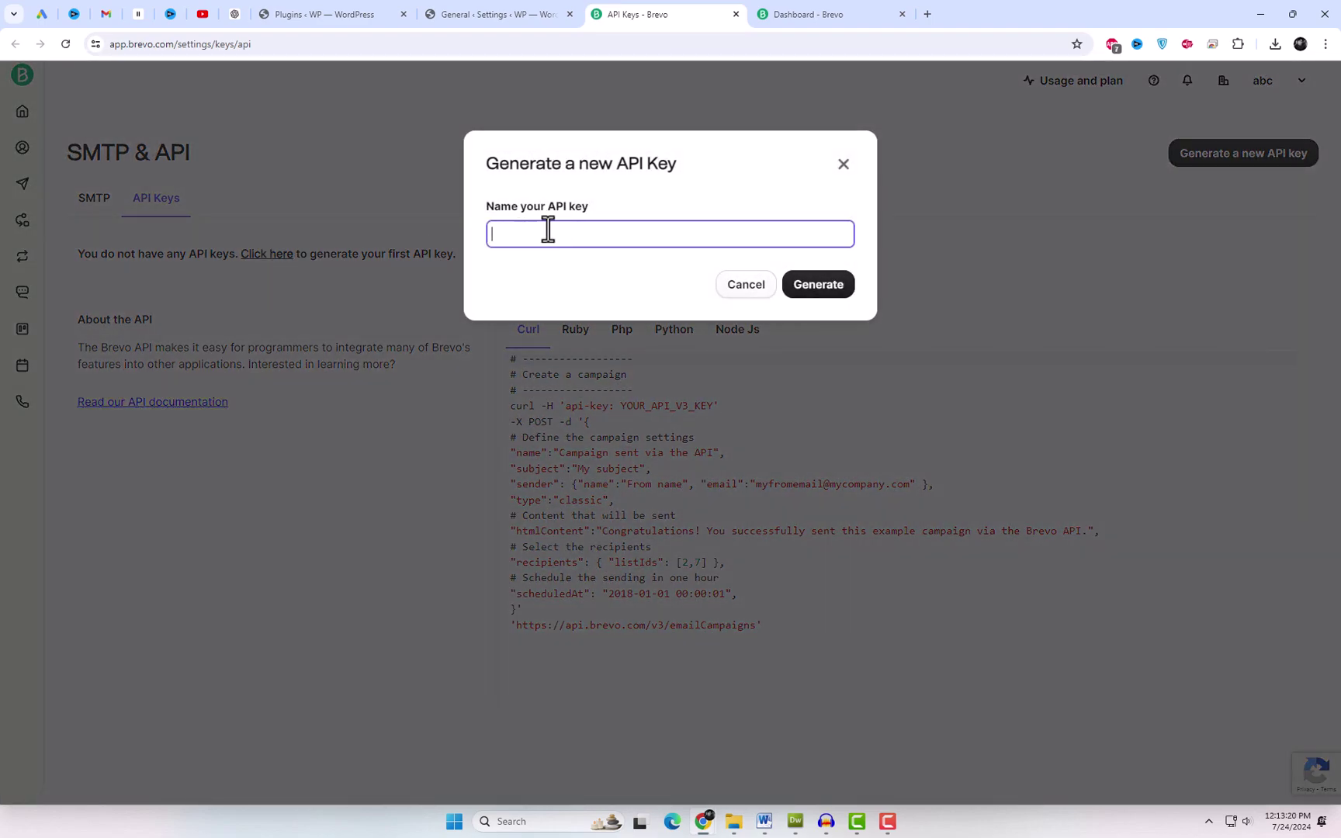
left_click(823, 289)
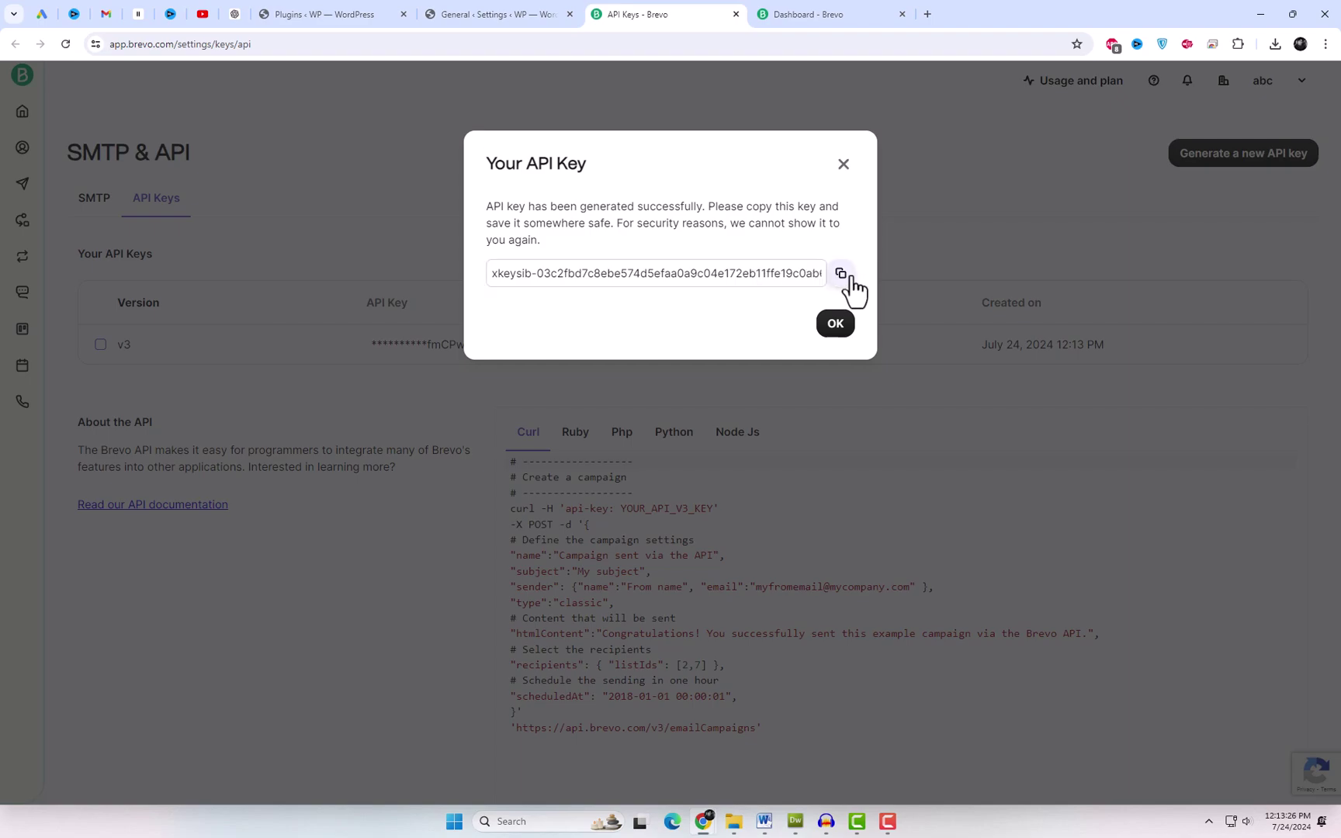
Step: Copy the new API key into WP Mail SMTP's Brevo API Key field
left_click(844, 278)
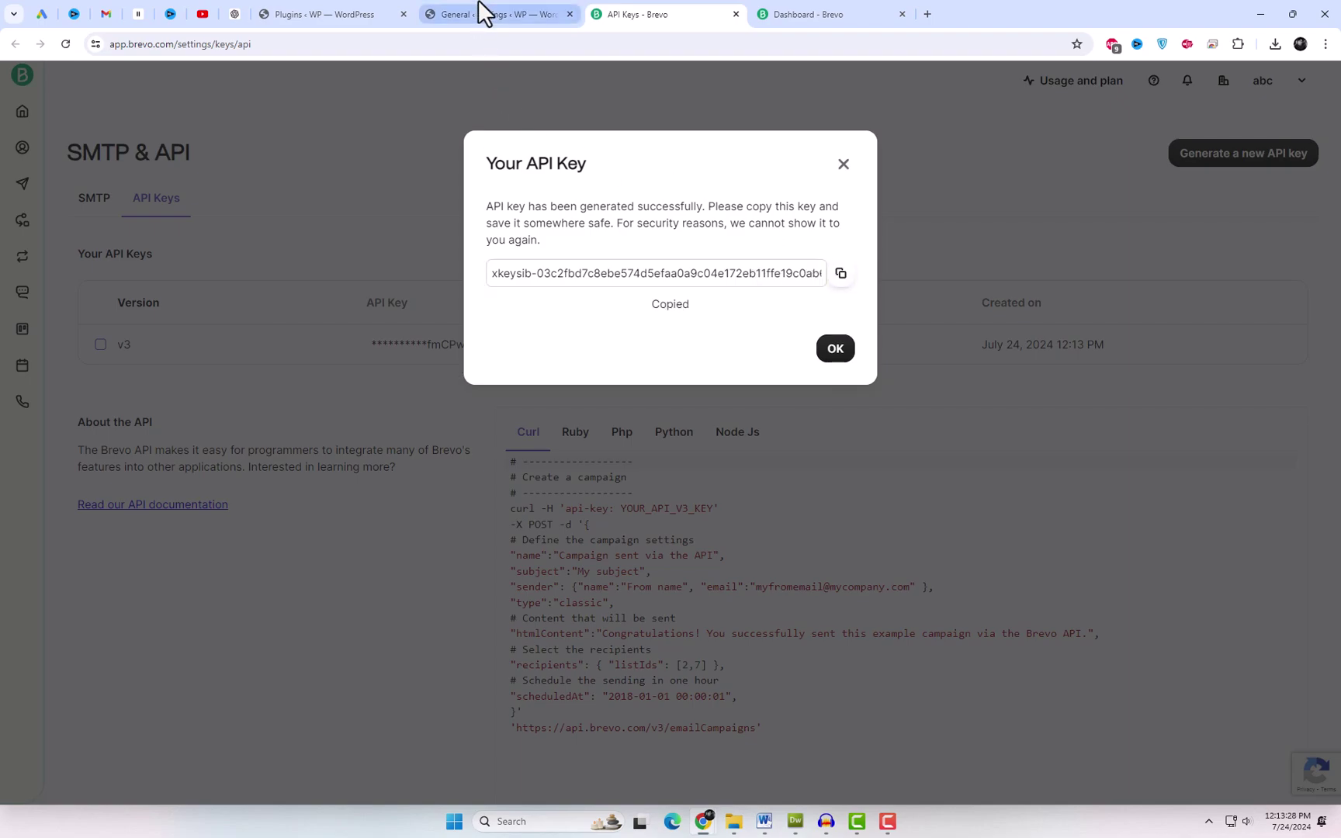
left_click(482, 12)
left_click(313, 336)
key("ctrl+v")
Step: Save the WP Mail SMTP Brevo mailer settings and open the Email Test tool
left_click(166, 648)
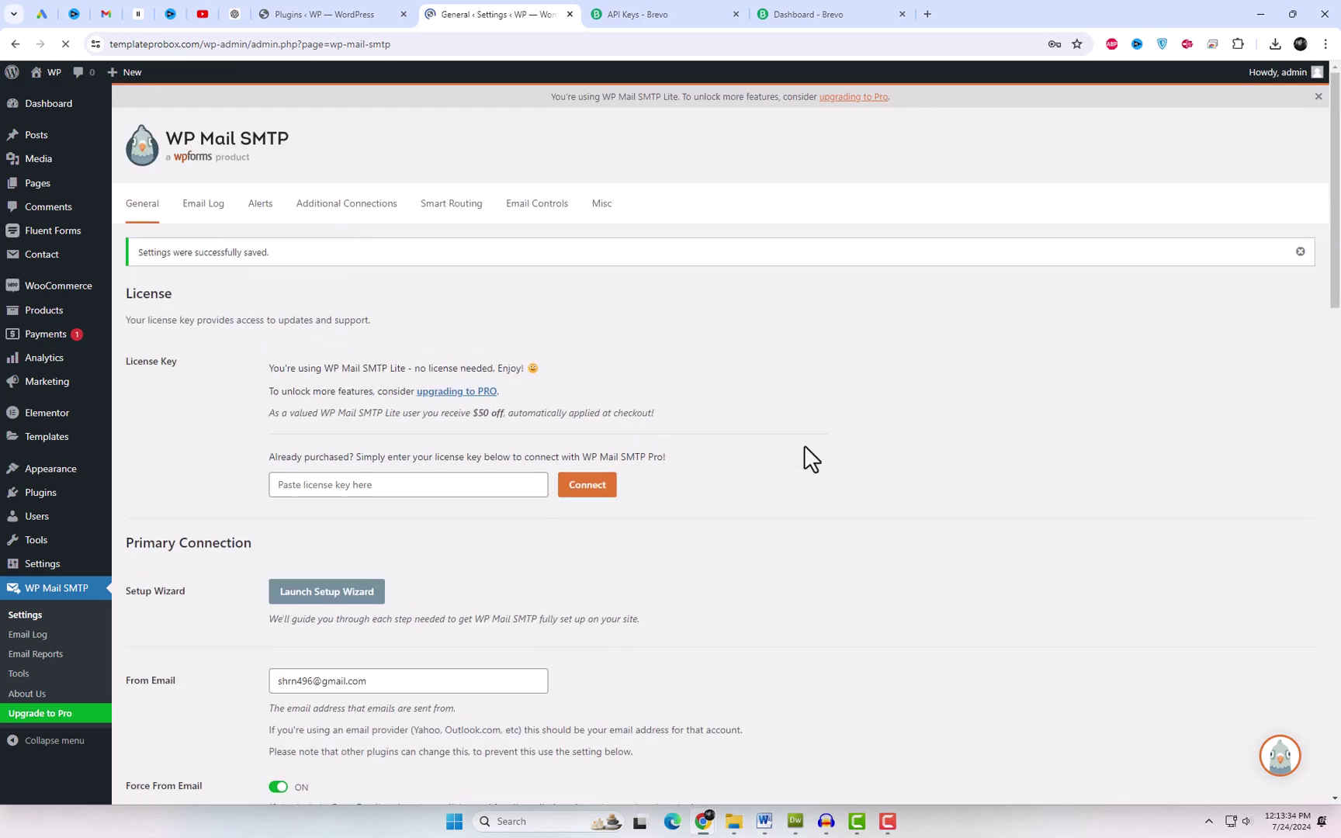
scroll(815, 463, "down", 10)
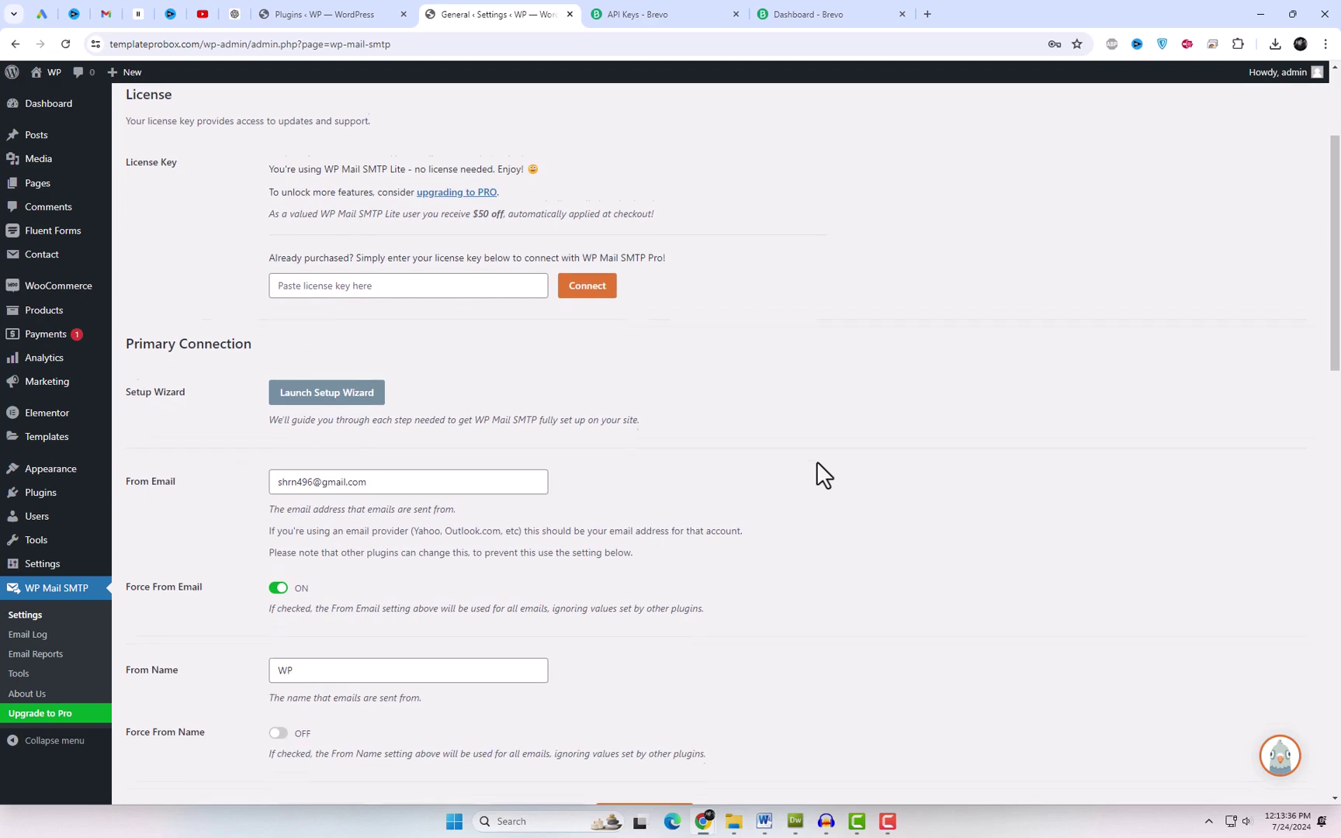
scroll(824, 474, "down", 3)
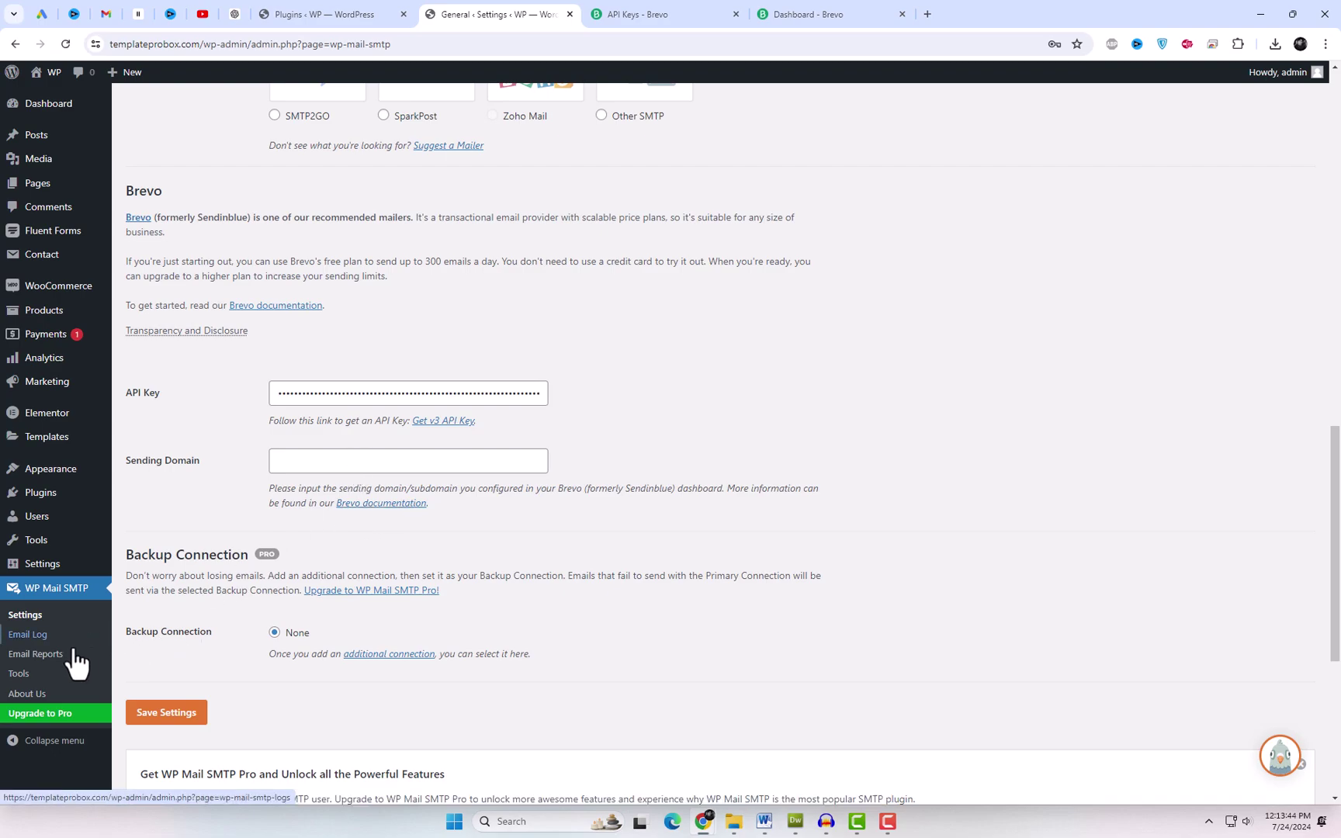
left_click(18, 673)
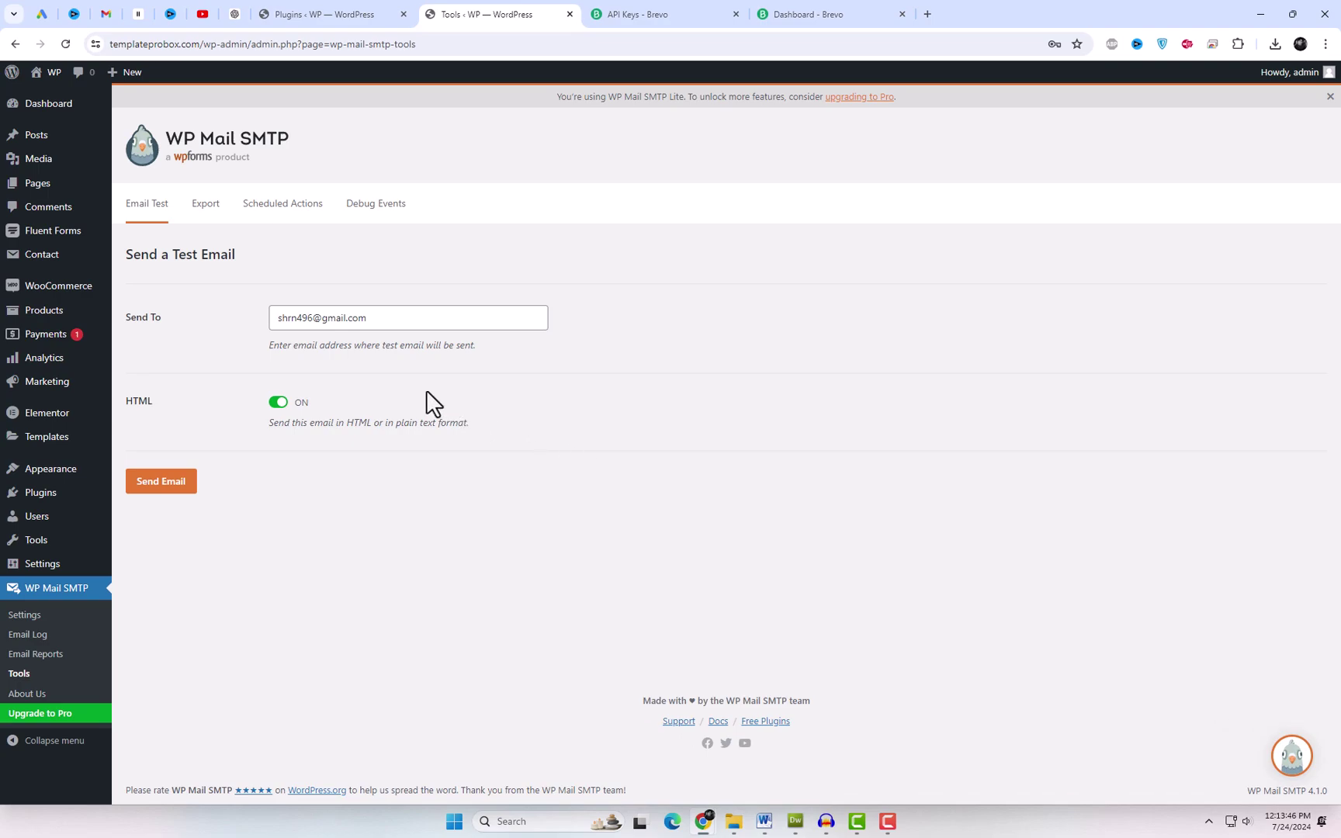
Step: Send the HTML test email successfully and load Gmail in a new browser tab
left_click(163, 482)
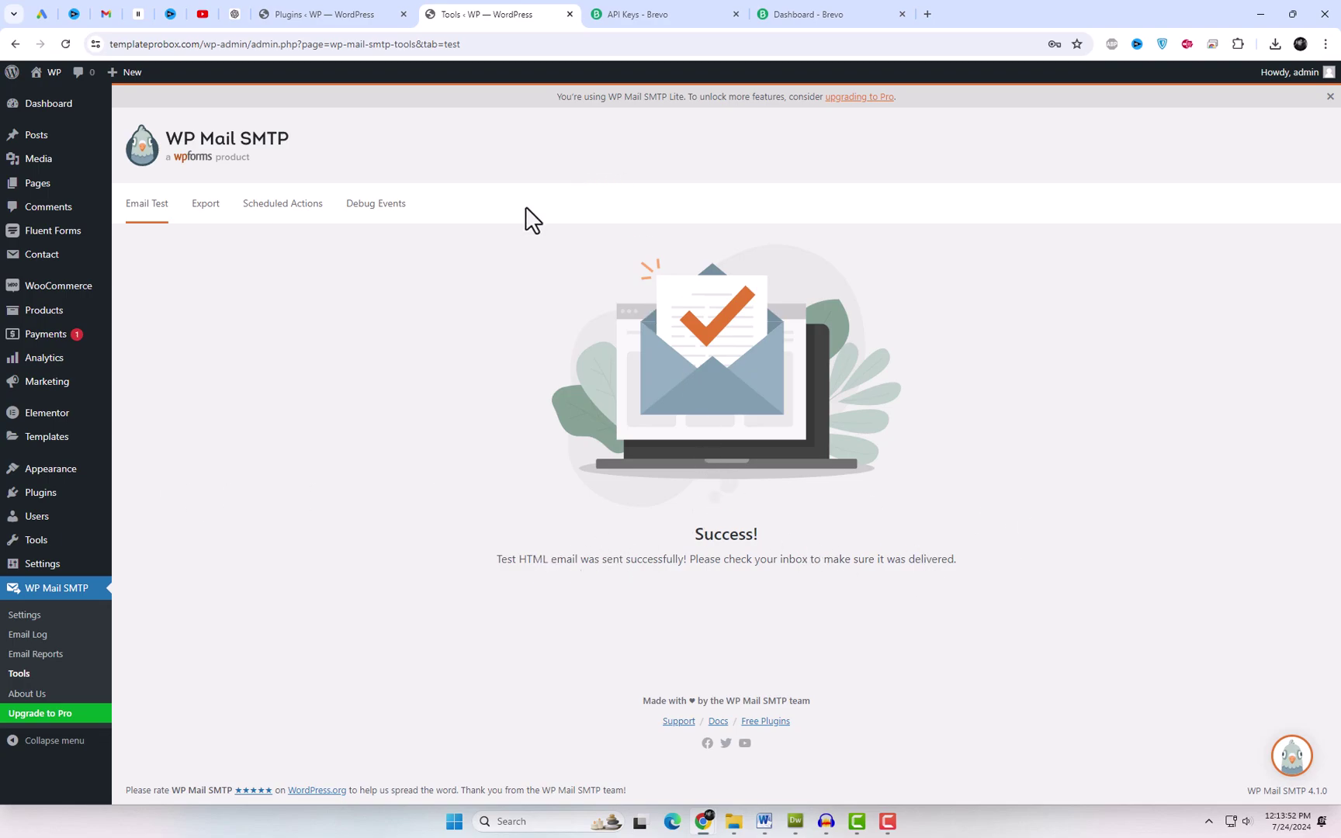
left_click(927, 13)
type("g")
key("Return")
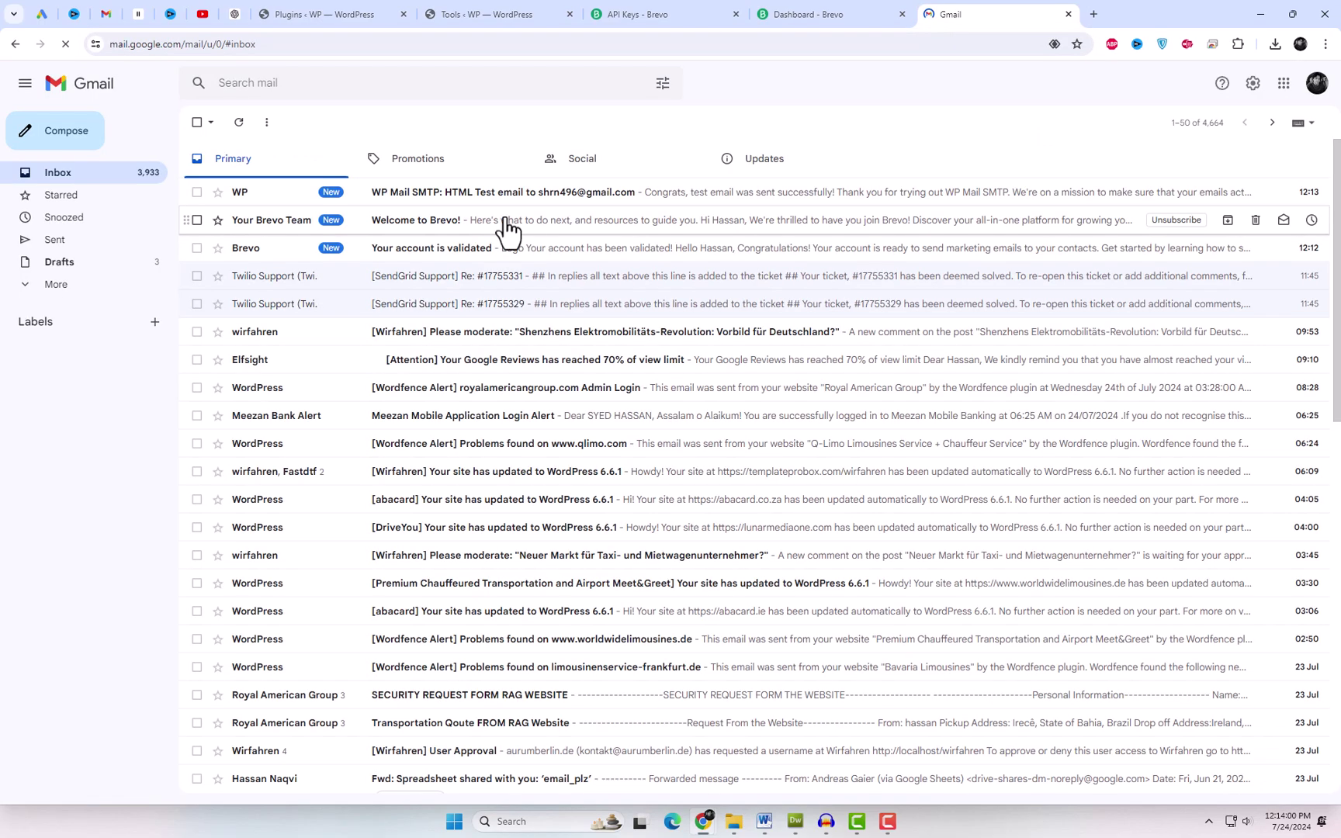
Step: Open the 'WP Mail SMTP: HTML Test email', highlight its success message, then return to WordPress
left_click(243, 203)
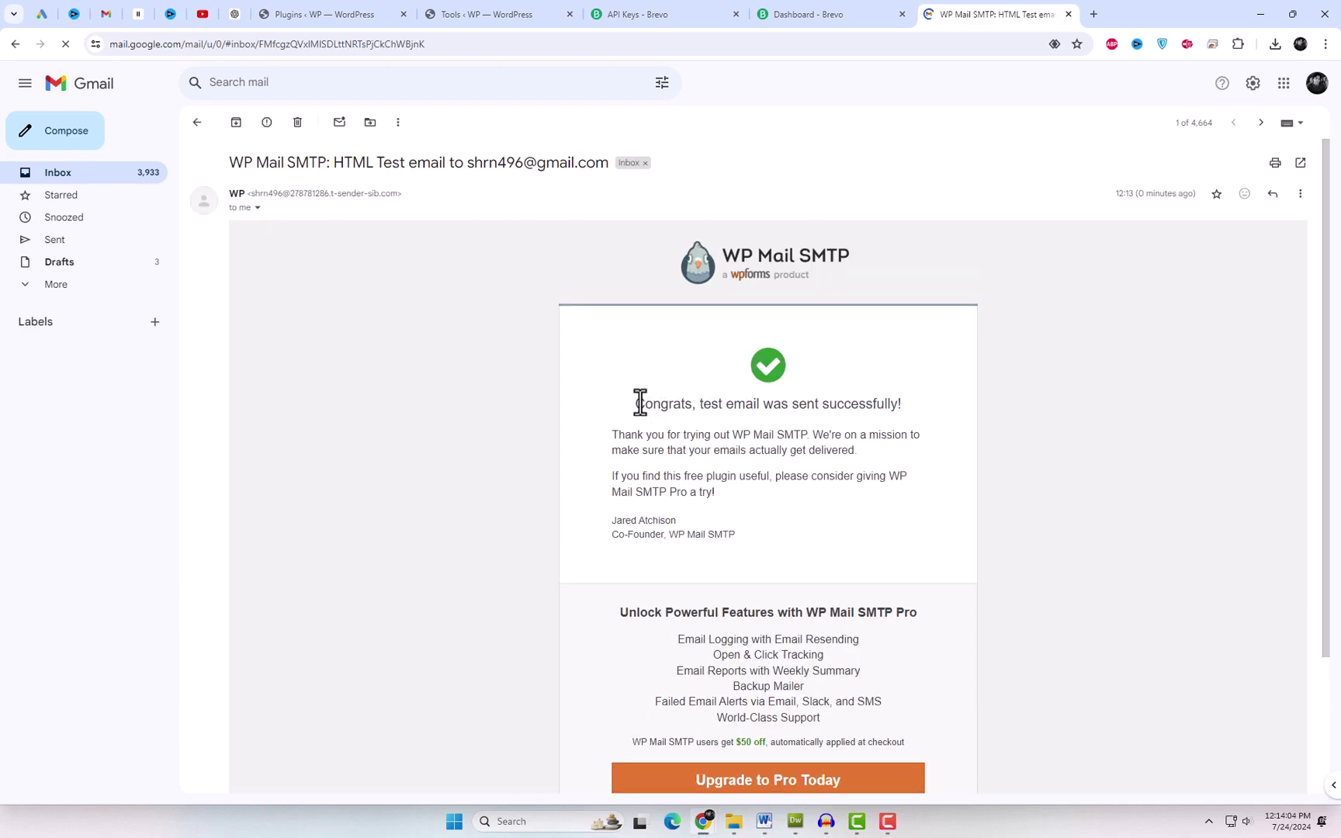
left_click_drag(638, 404, 907, 419)
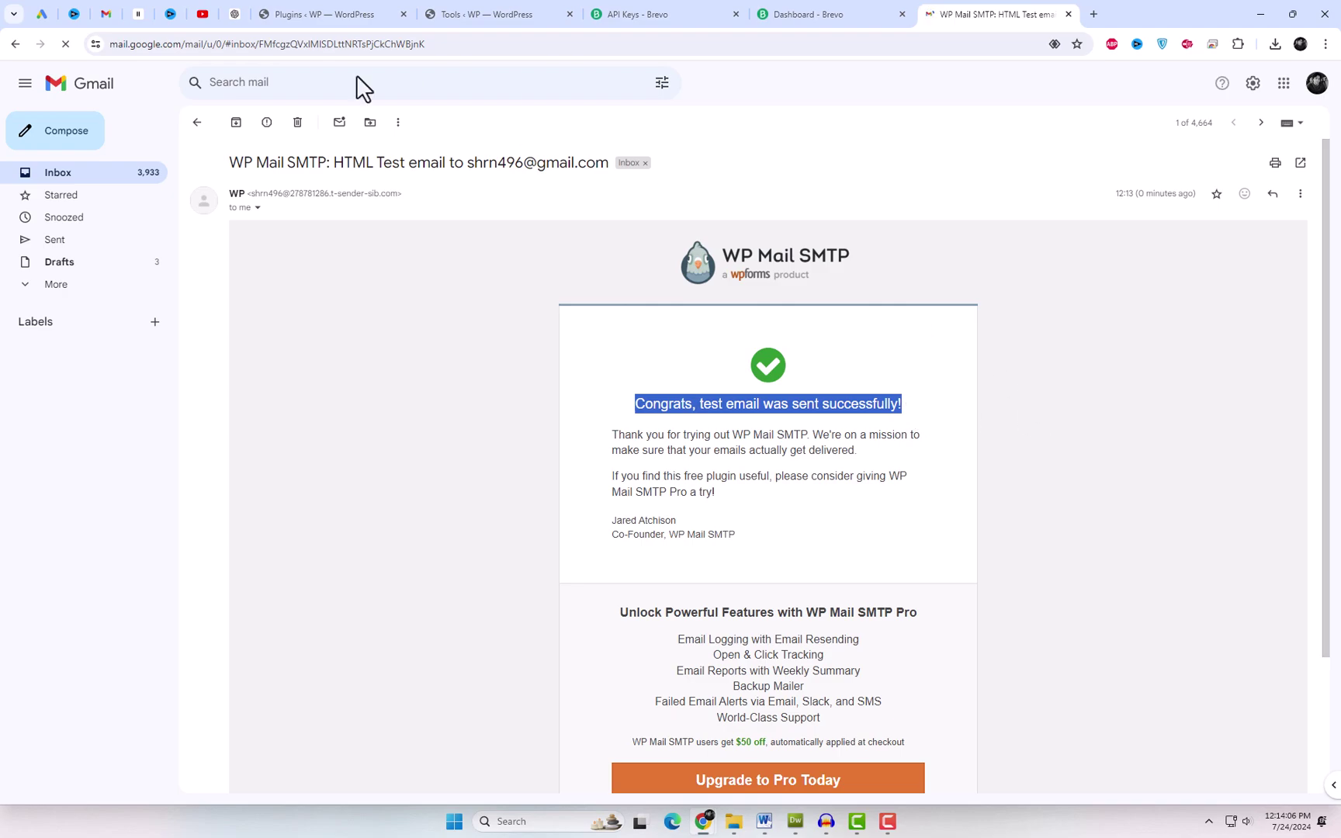
left_click(333, 13)
Step: Open the live site in a new tab and go to its Contact page
right_click(48, 98)
left_click(97, 113)
left_click(463, 14)
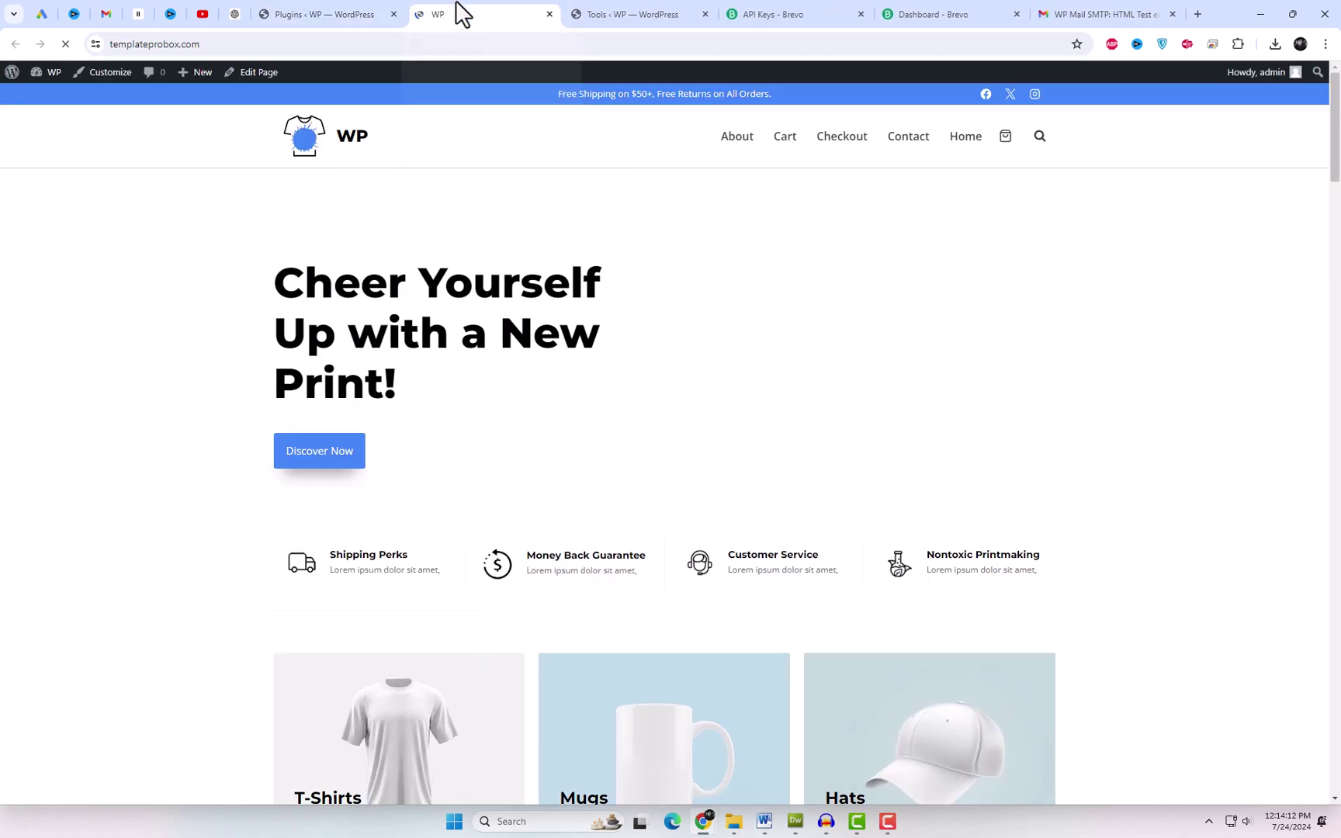
left_click(912, 152)
scroll(1156, 430, "down", 5)
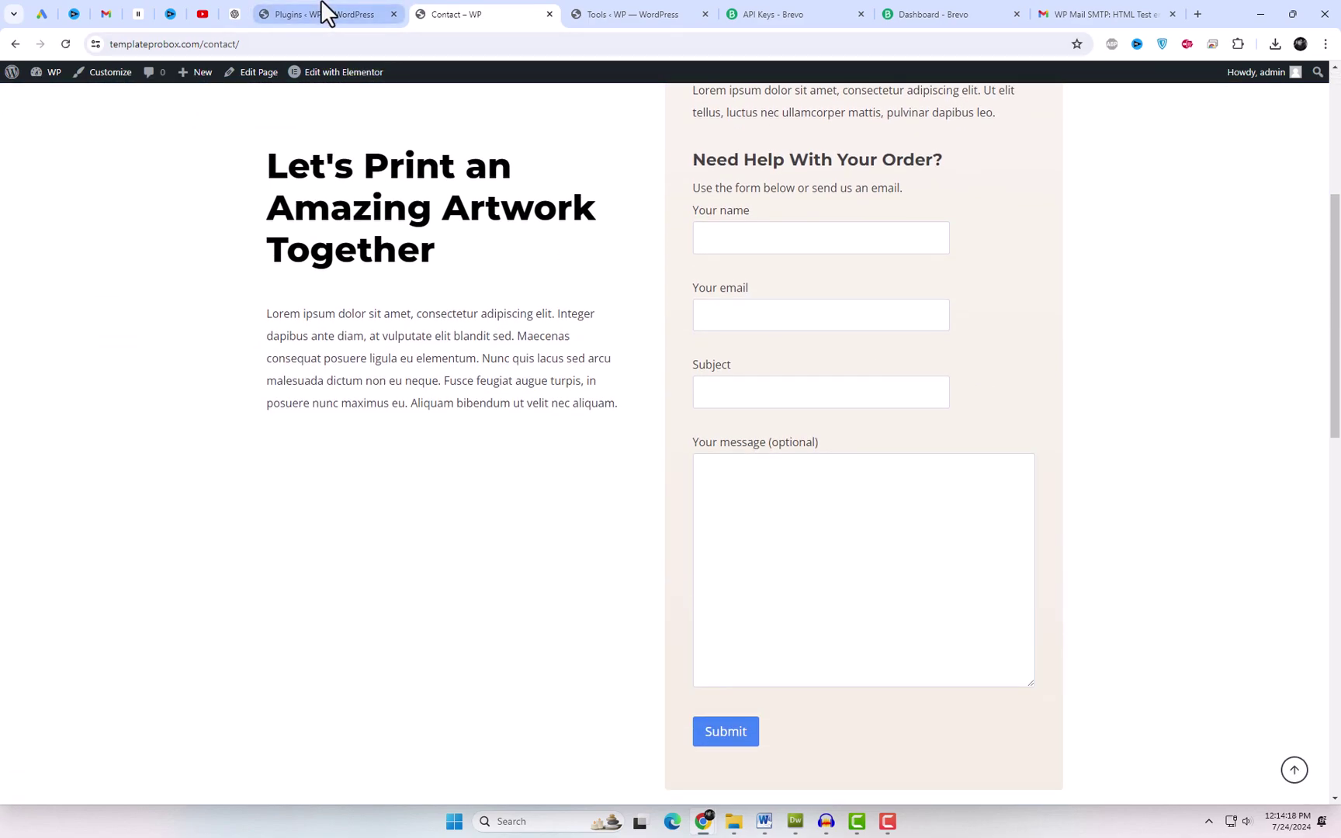
left_click(322, 14)
Step: Edit Contact form 1 in Contact Form 7 and check the Mail tab's recipient address
mouse_move(54, 255)
left_click(148, 260)
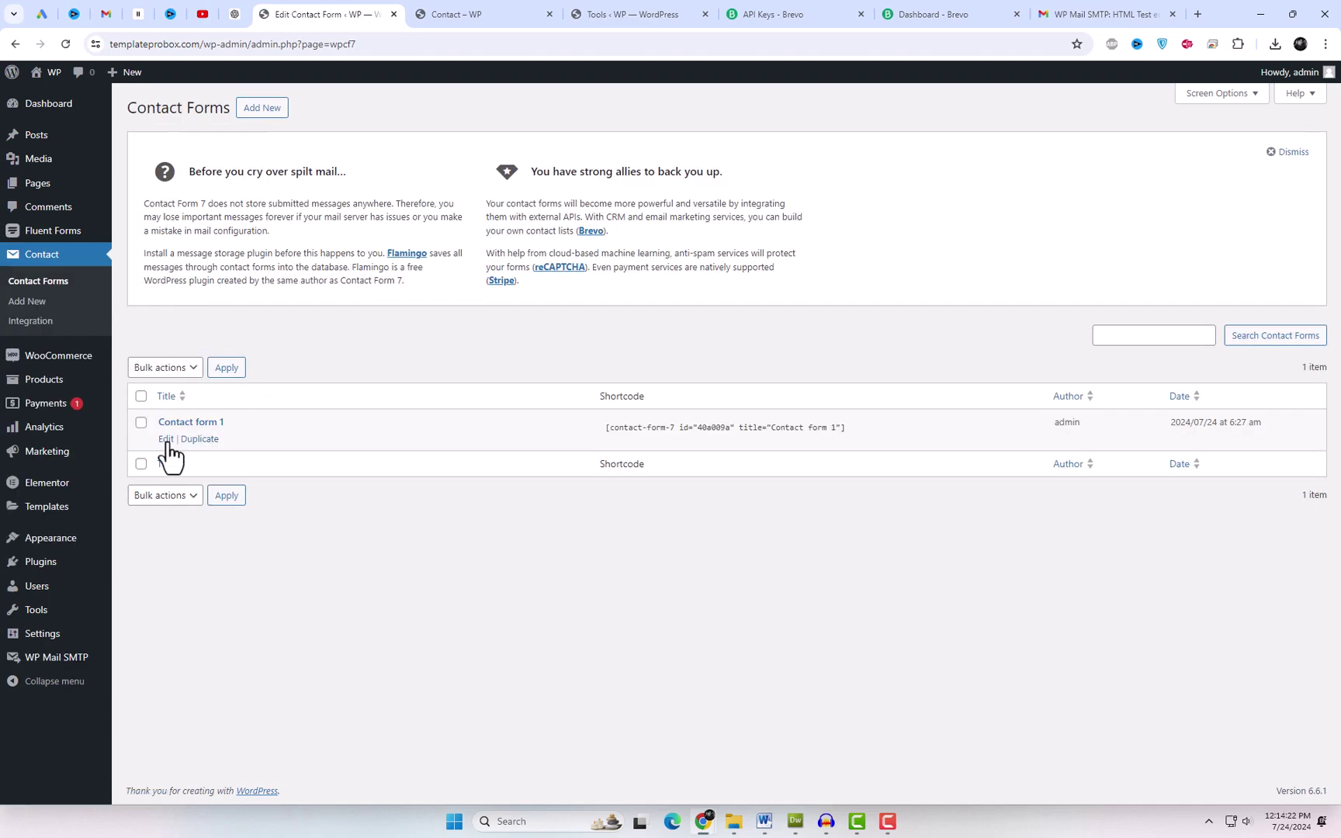
left_click(167, 440)
left_click(199, 255)
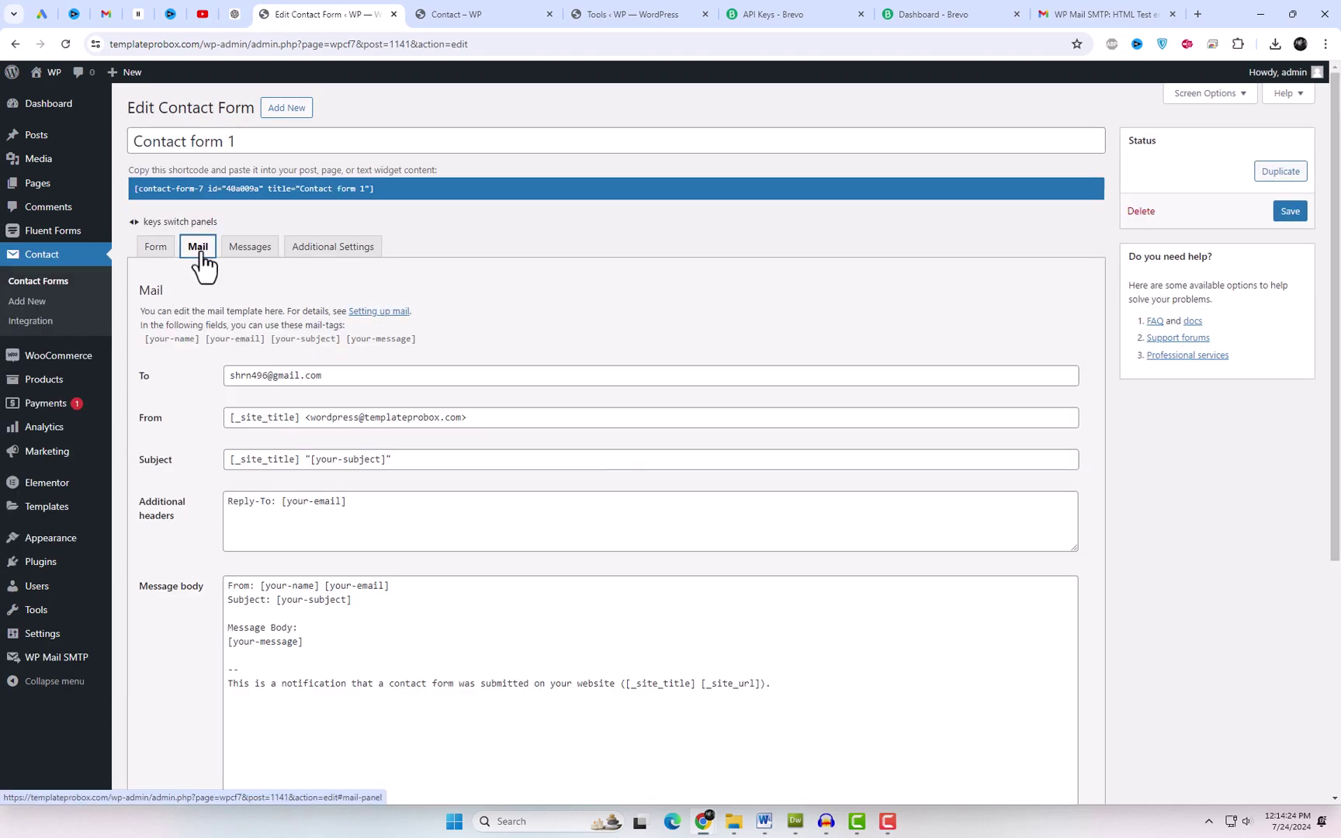
left_click_drag(367, 378, 226, 377)
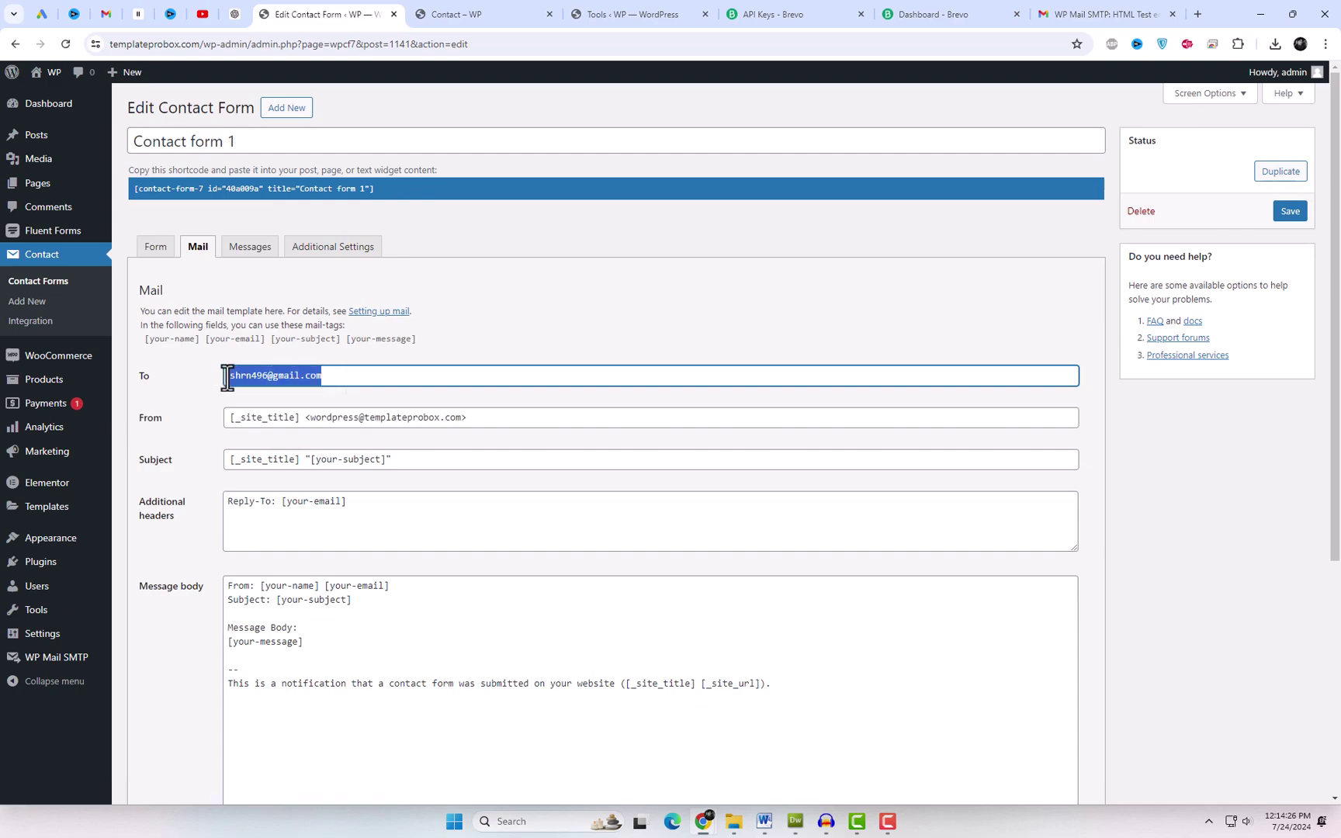
scroll(530, 505, "down", 1)
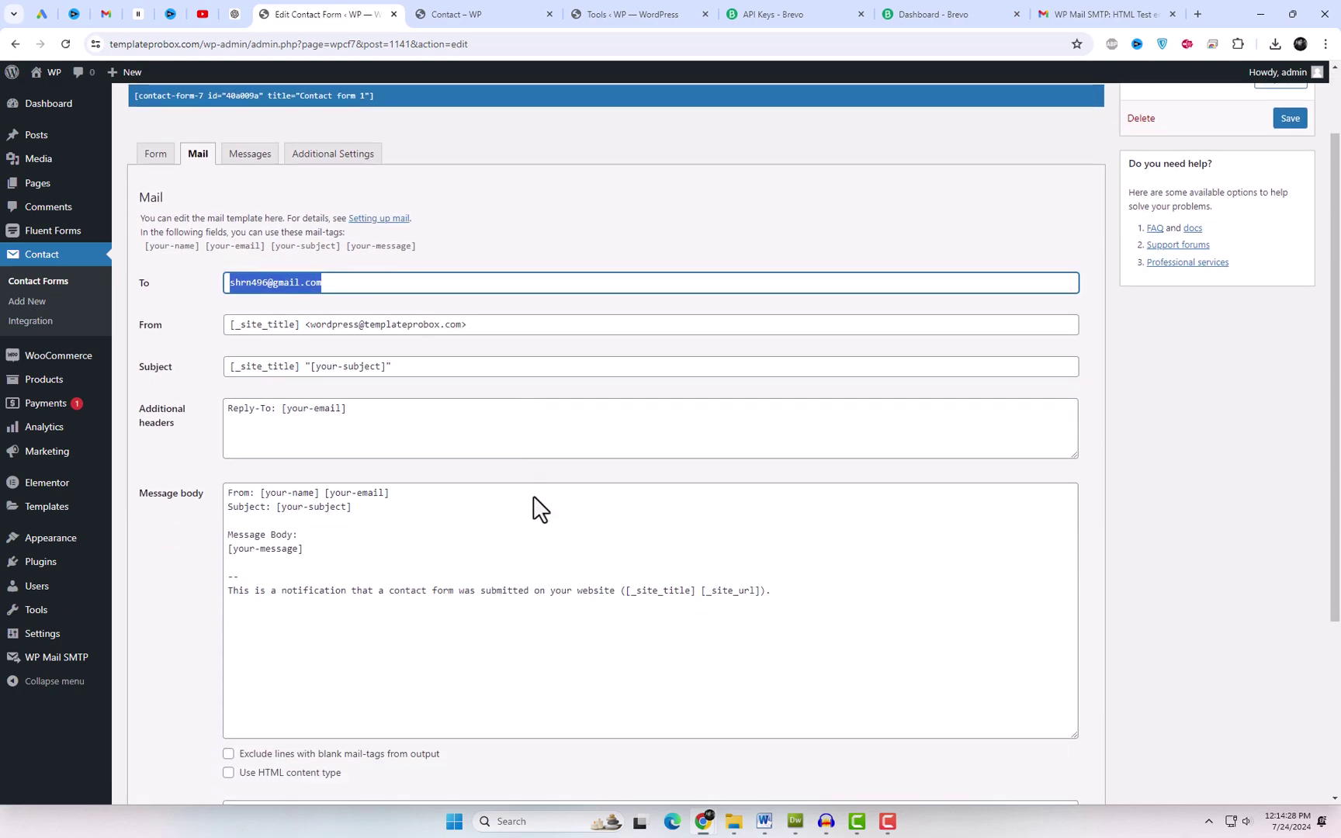
scroll(370, 471, "up", 1)
scroll(371, 475, "up", 1)
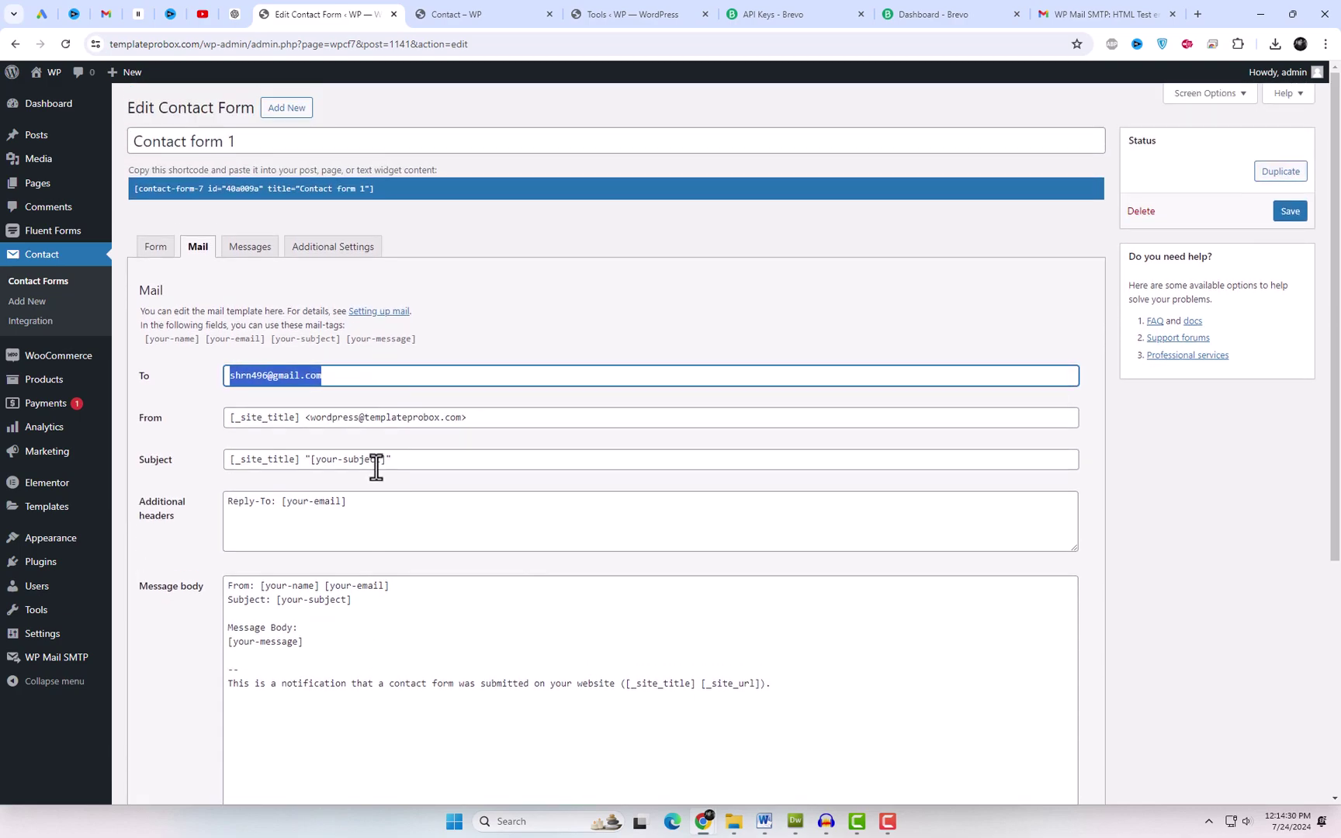
Step: Submit the Contact page form with saved name and email, subject 'hello' and message 'email test....'
left_click(495, 13)
left_click(757, 247)
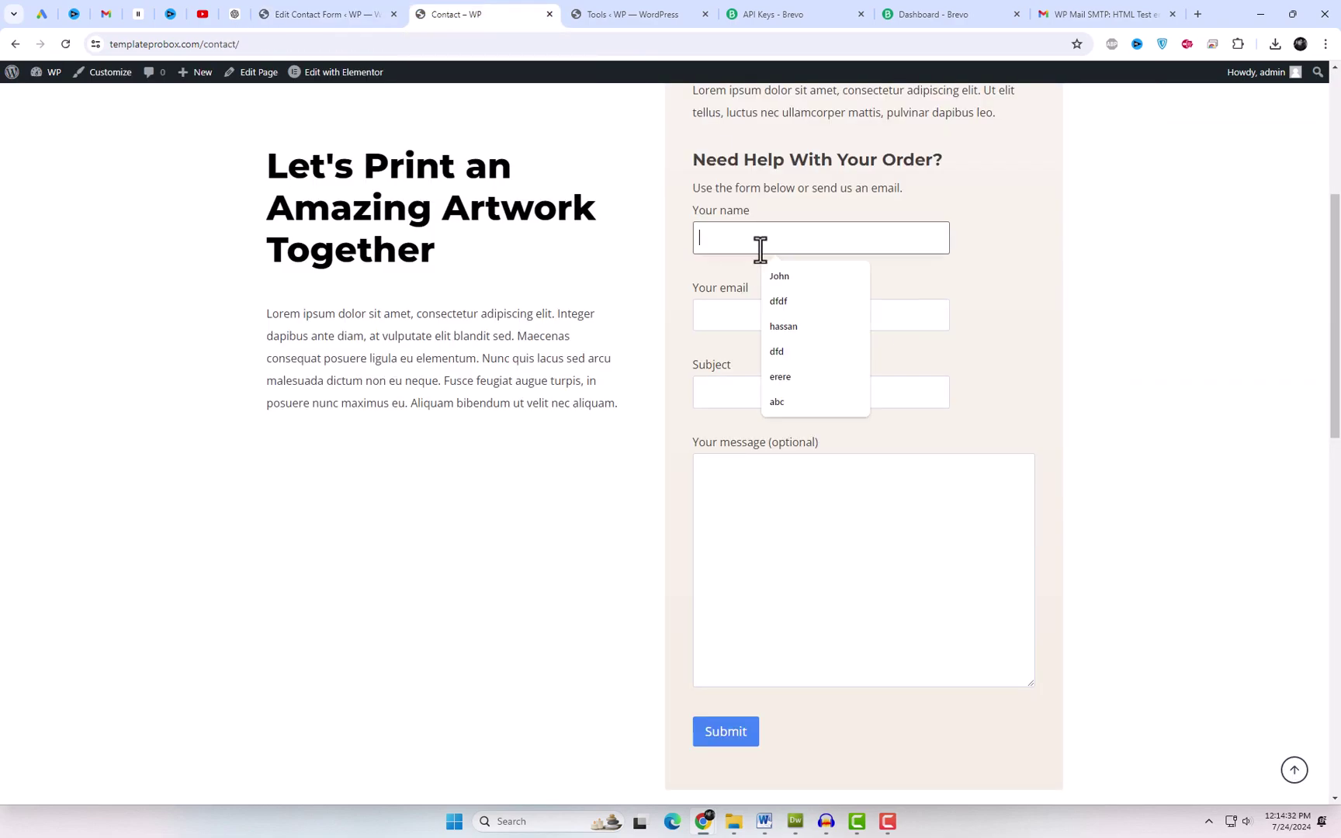
left_click(788, 284)
left_click(730, 320)
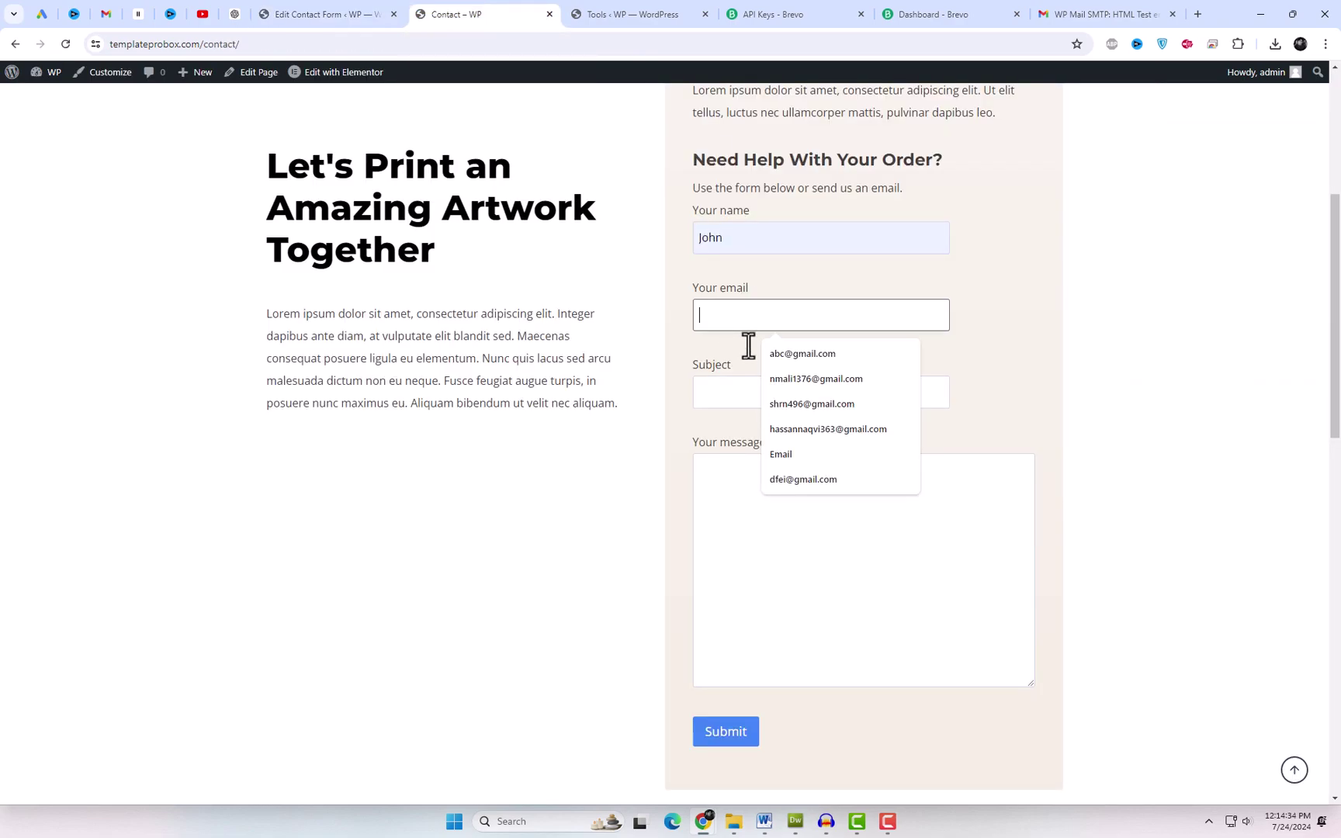
left_click(797, 355)
left_click(743, 403)
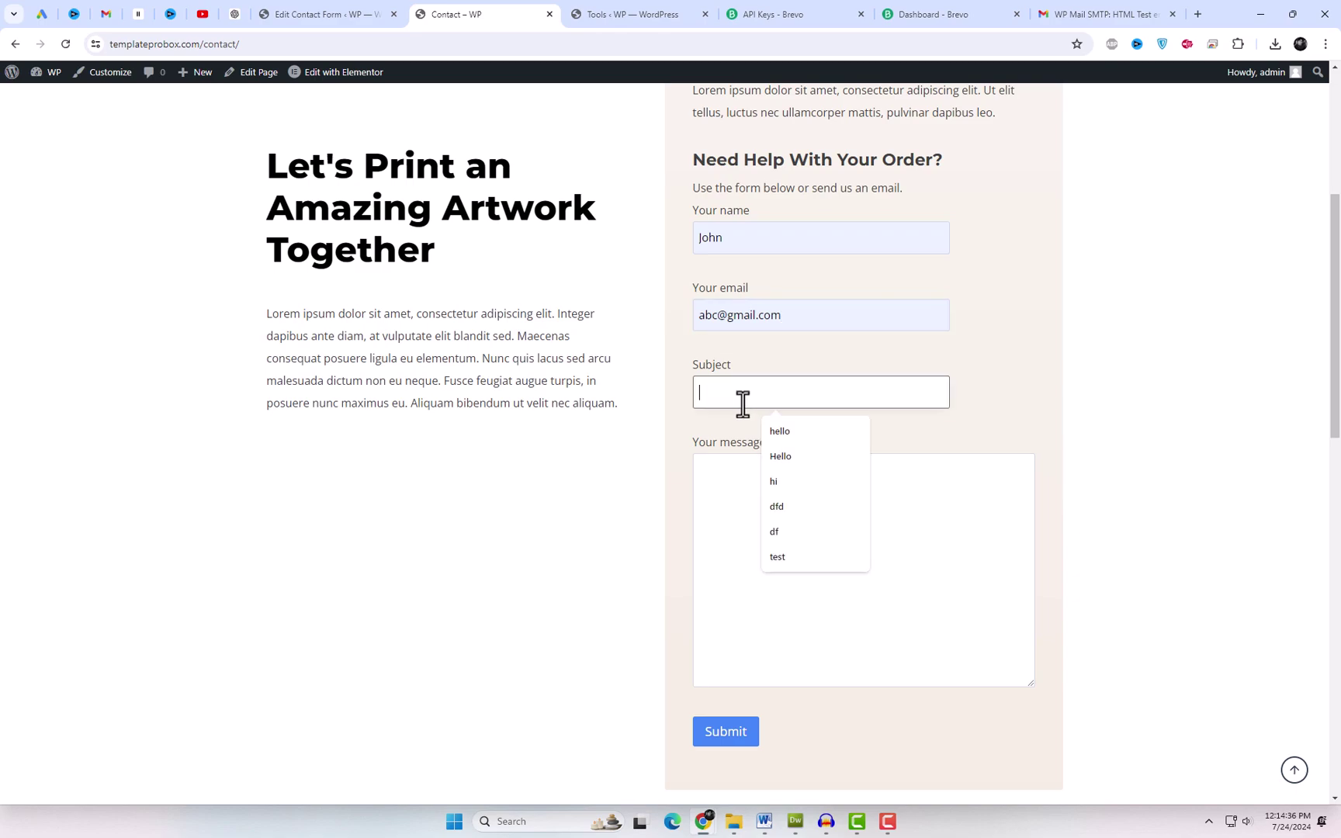
type("hello")
key("Tab")
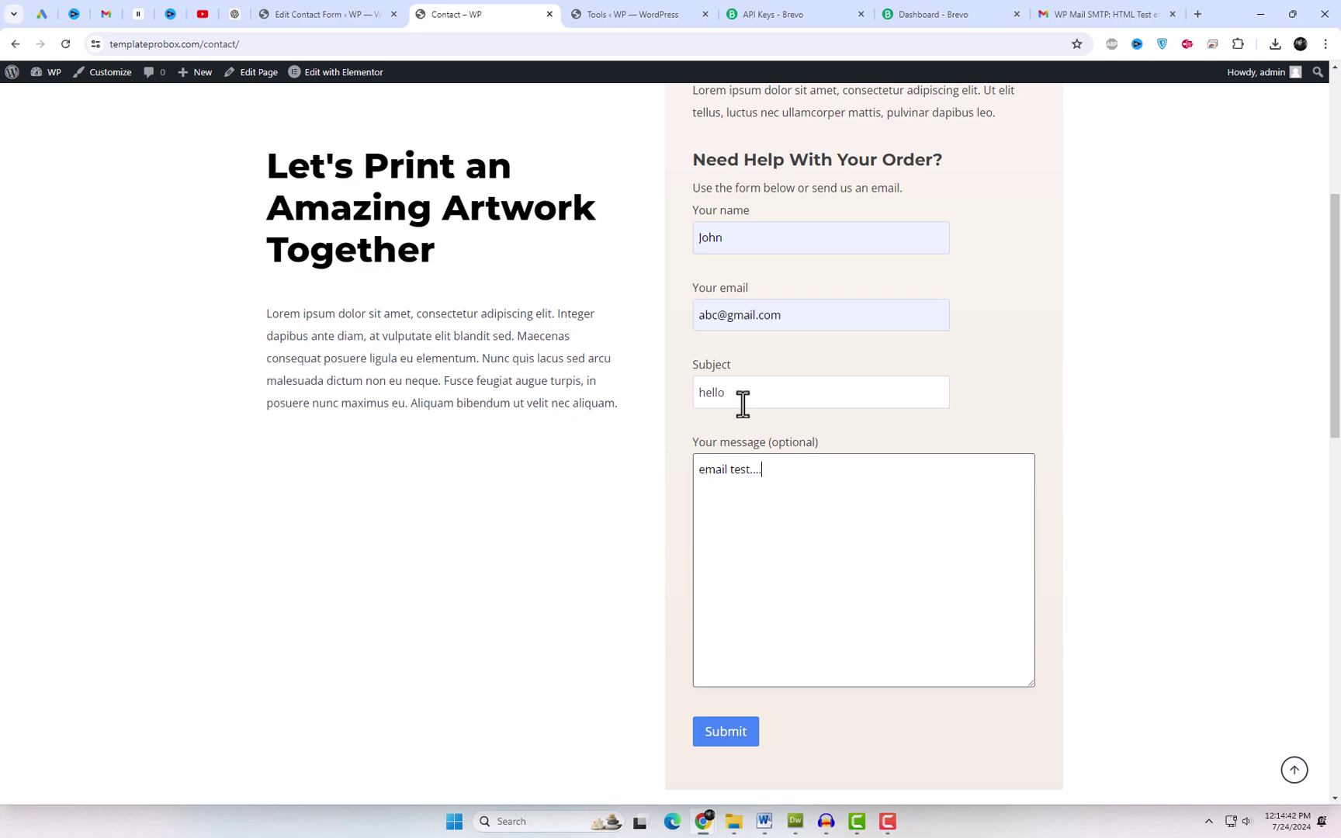
left_click(734, 741)
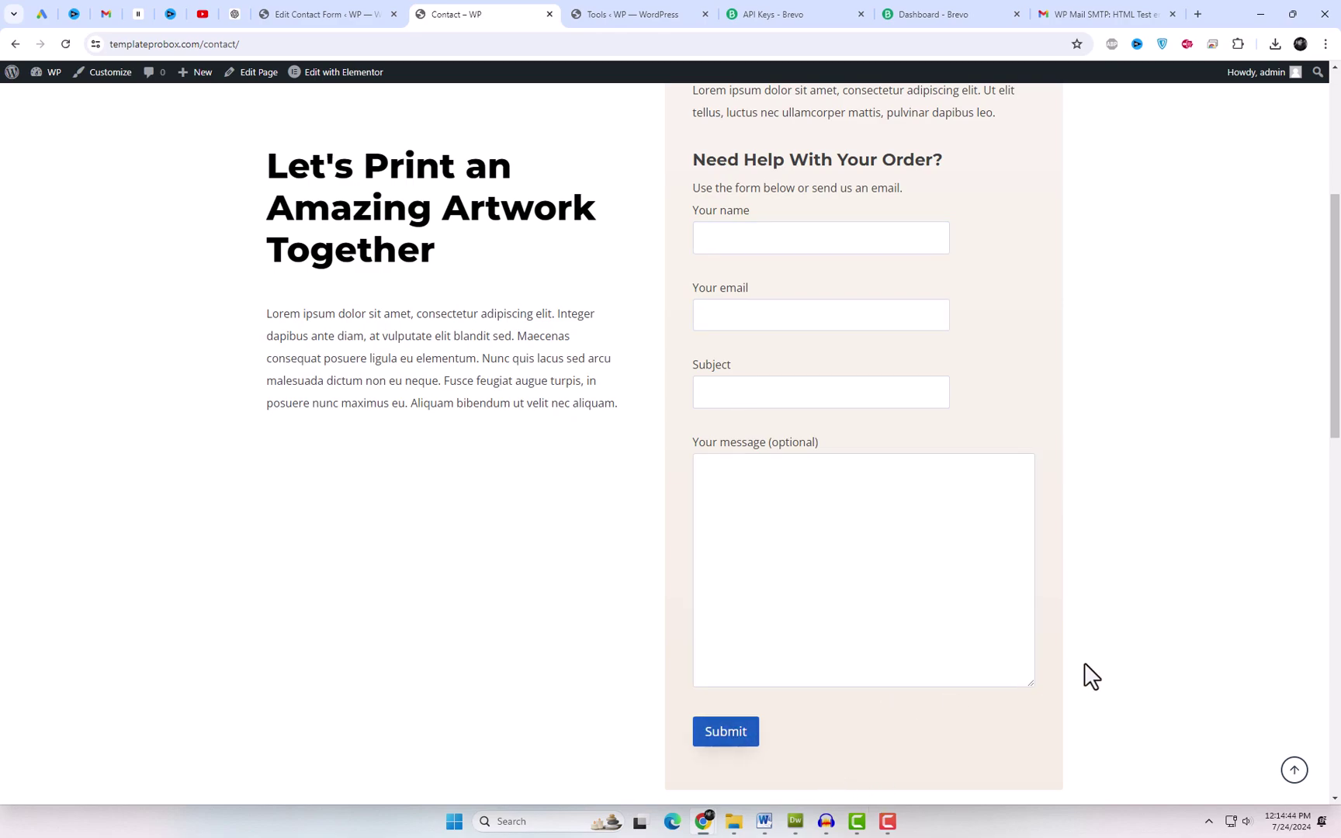
scroll(1090, 675, "down", 2)
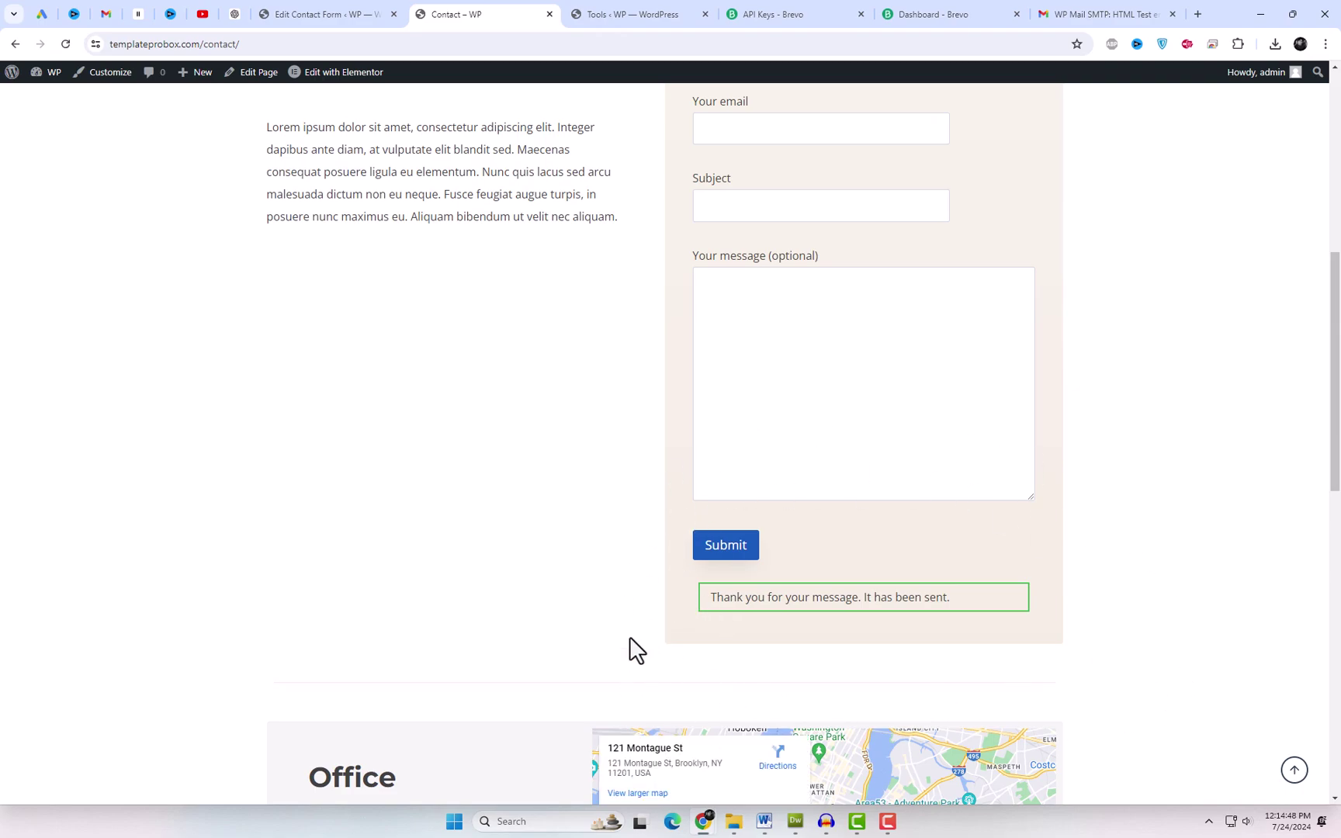
Step: Open the contact form's 'hello' email in the Gmail inbox, then return to the Contact page
left_click(1131, 14)
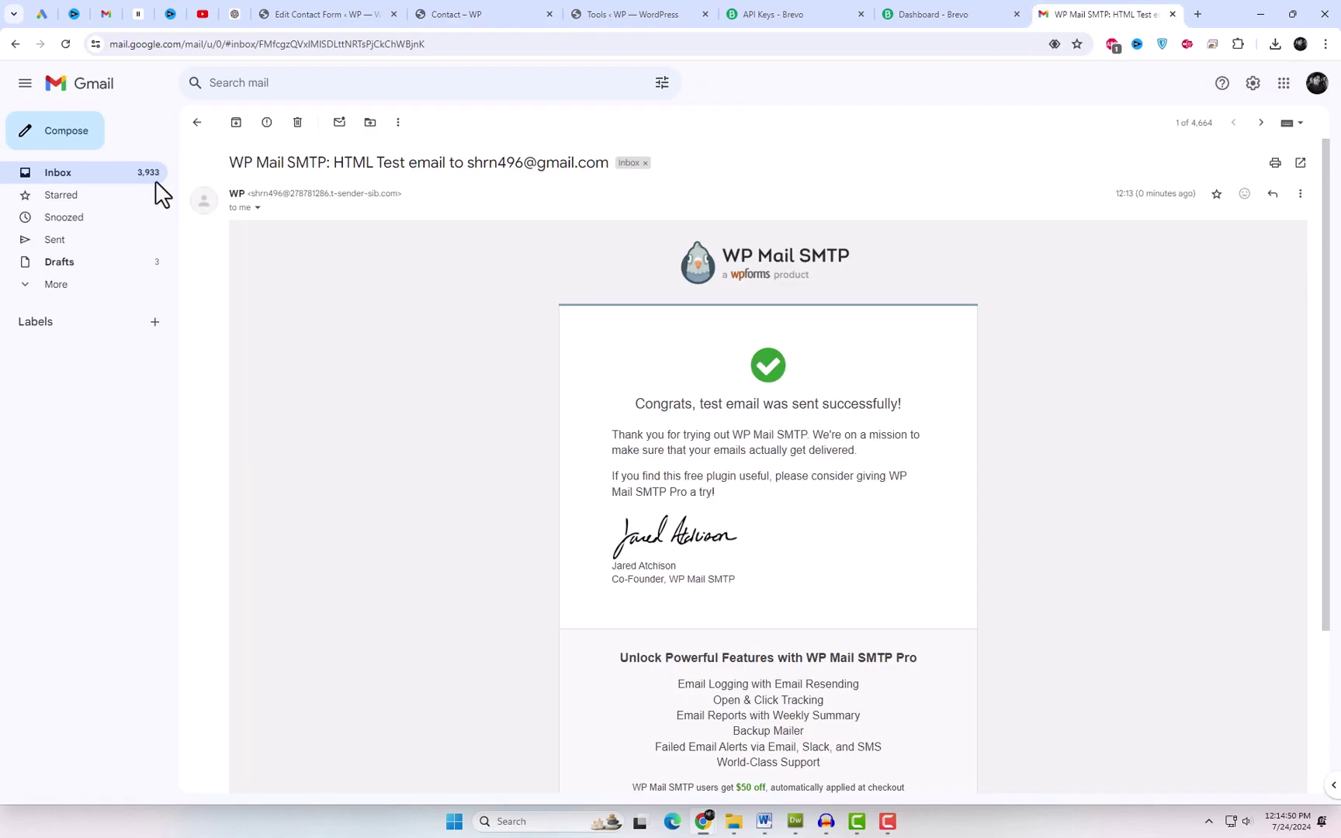
left_click(79, 175)
left_click(247, 194)
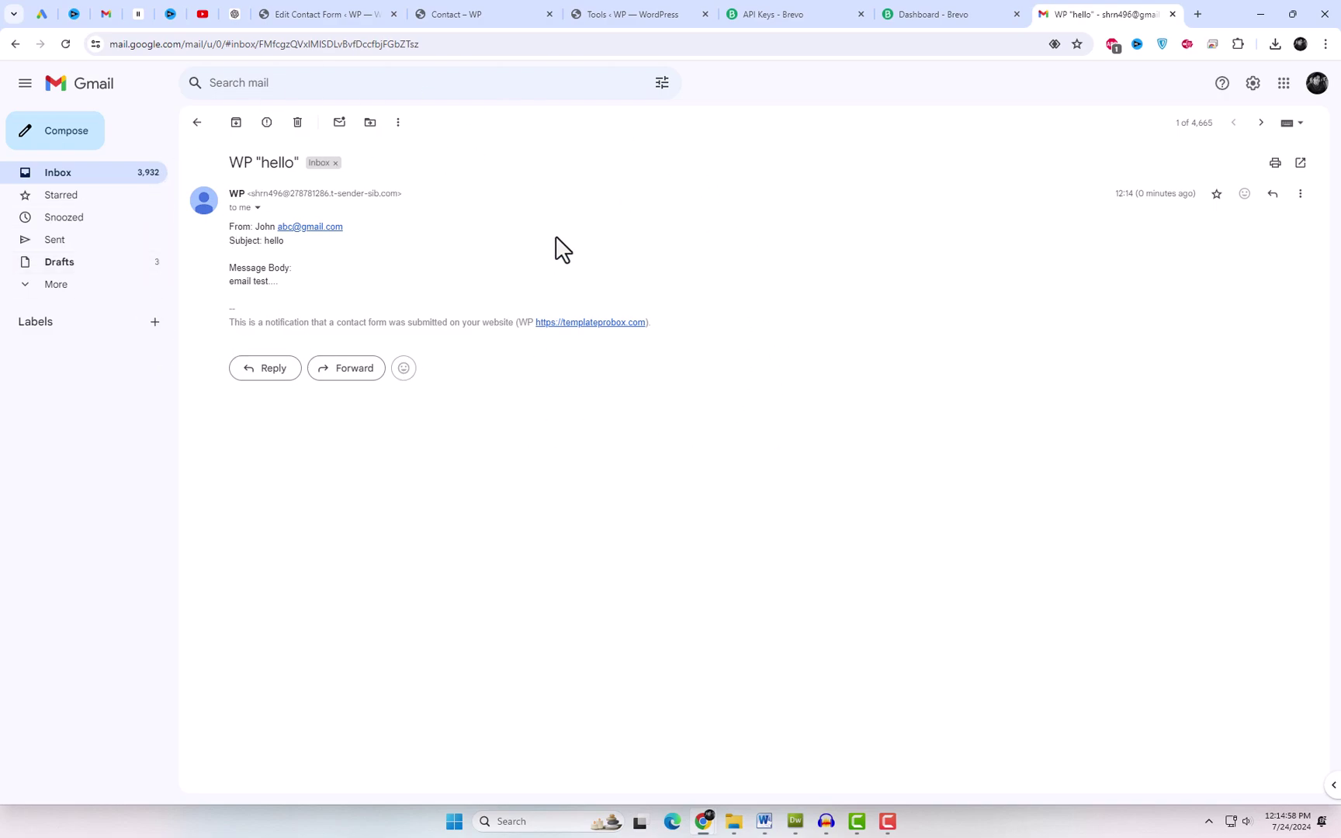
left_click(470, 11)
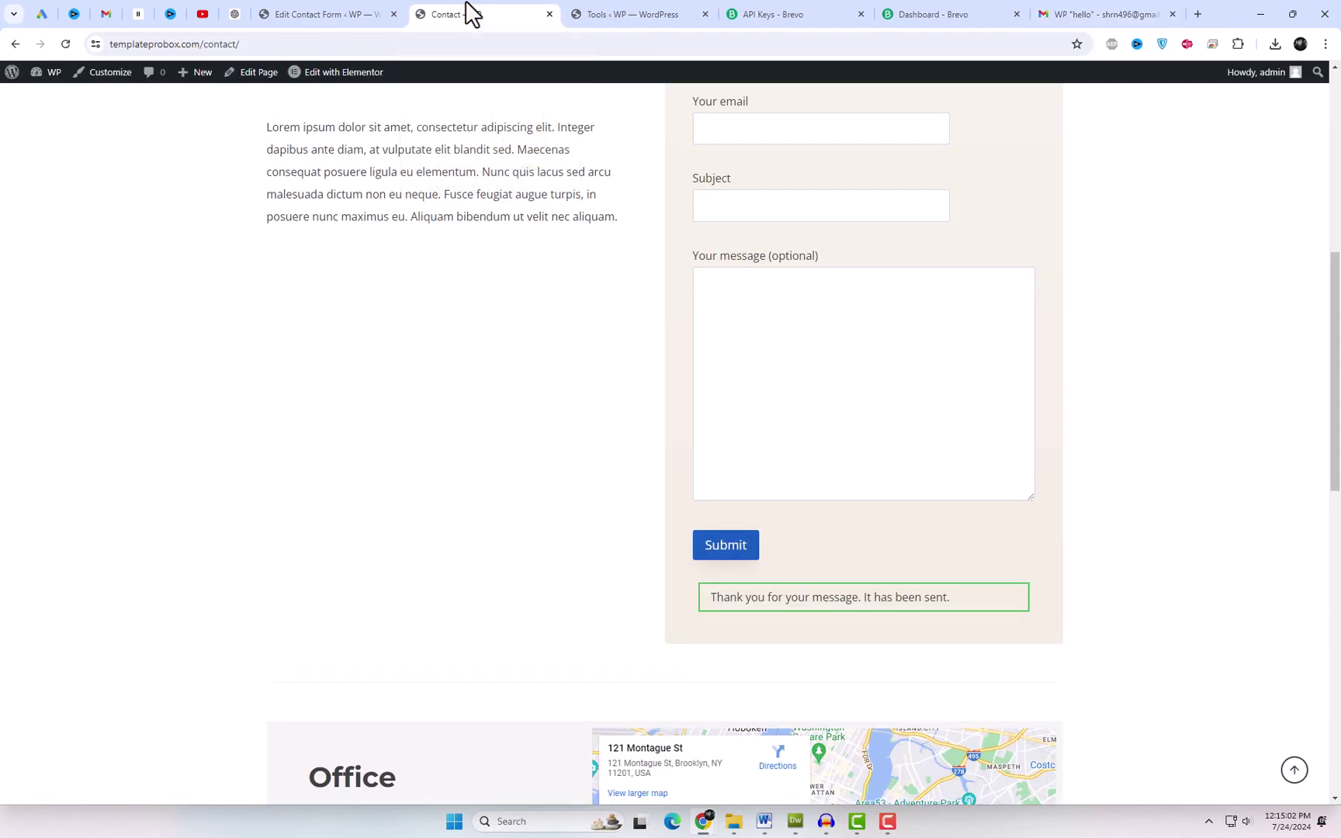